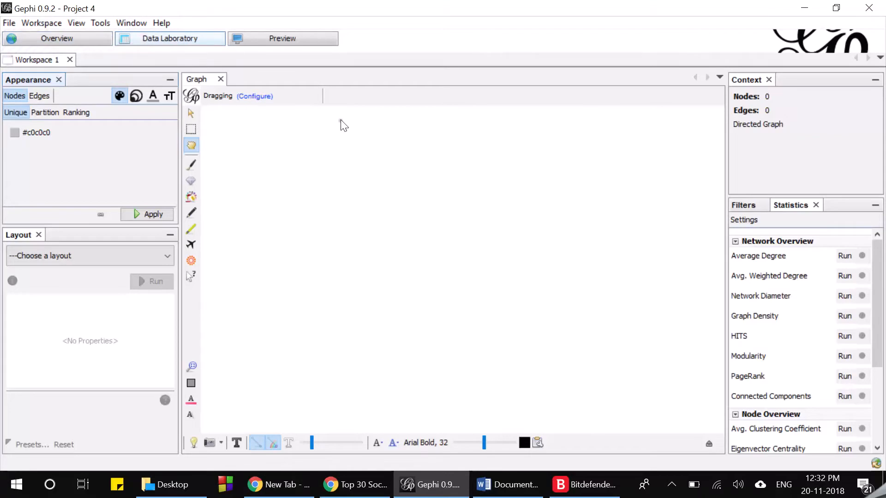
Start a spreadsheet import in the Data Laboratory and open the "Reddit Edges (retrieved 5%2F21%2F16)" Excel file from the Softwares folder
{"action": "left_click", "coordinate": [193, 43]}
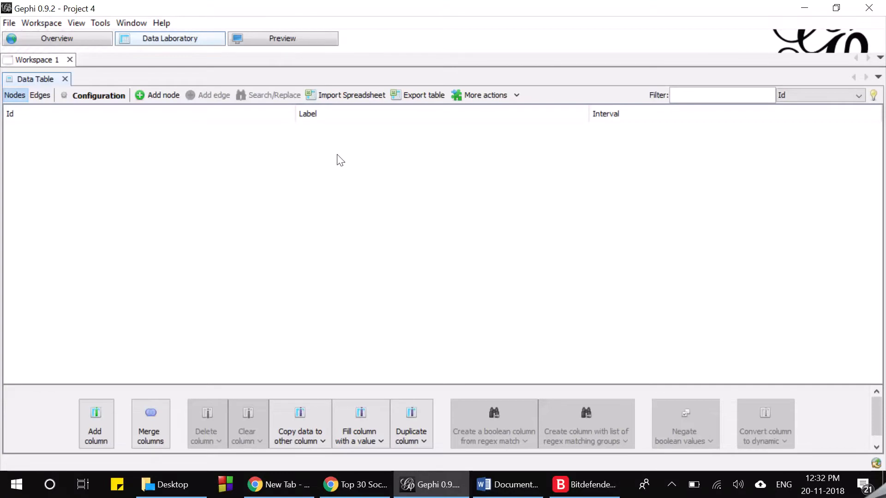
{"action": "left_click", "coordinate": [351, 99]}
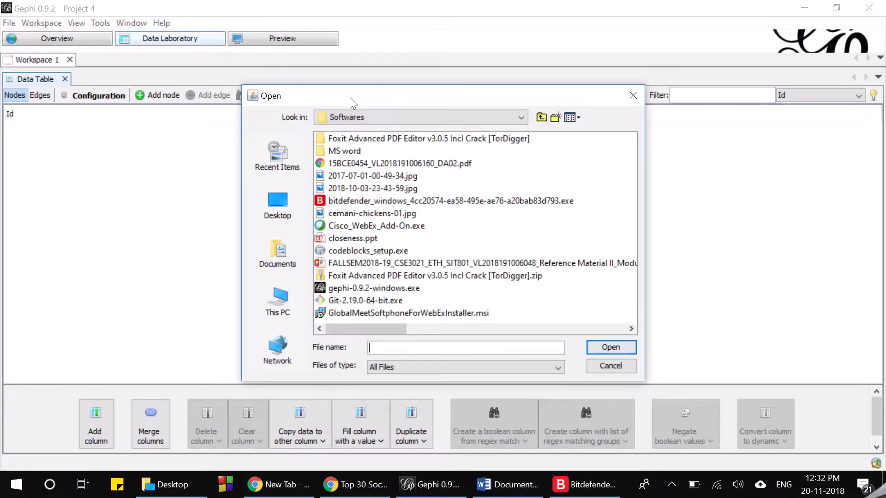
{"action": "left_click", "coordinate": [360, 266]}
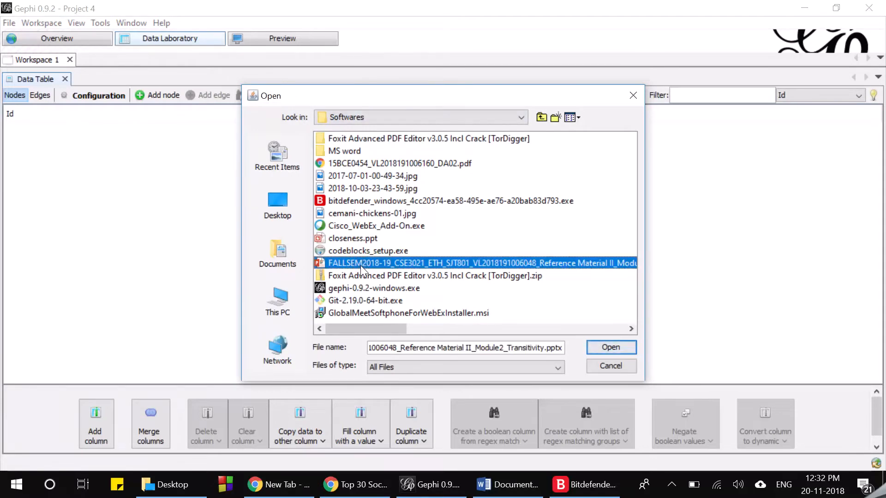
{"action": "key", "text": "Right"}
{"action": "key", "text": "Down"}
{"action": "key", "text": "Up"}
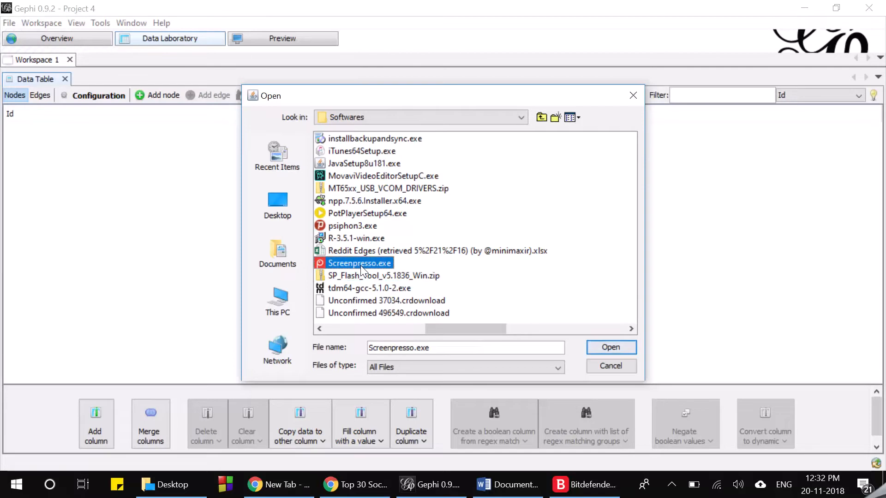
{"action": "key", "text": "Up"}
{"action": "key", "text": "Return"}
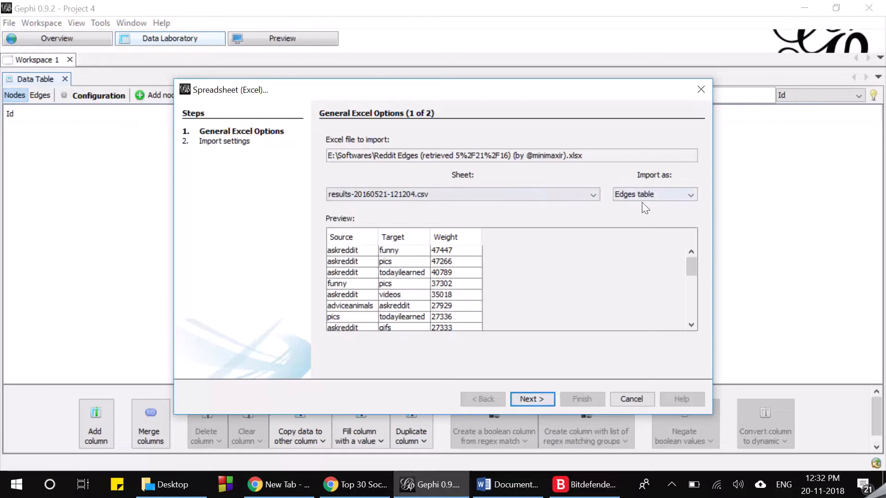
Import the sheet as an edges table with interval time representation and double weights, creating a directed graph in a new workspace
{"action": "left_click", "coordinate": [658, 196]}
{"action": "left_click", "coordinate": [658, 196]}
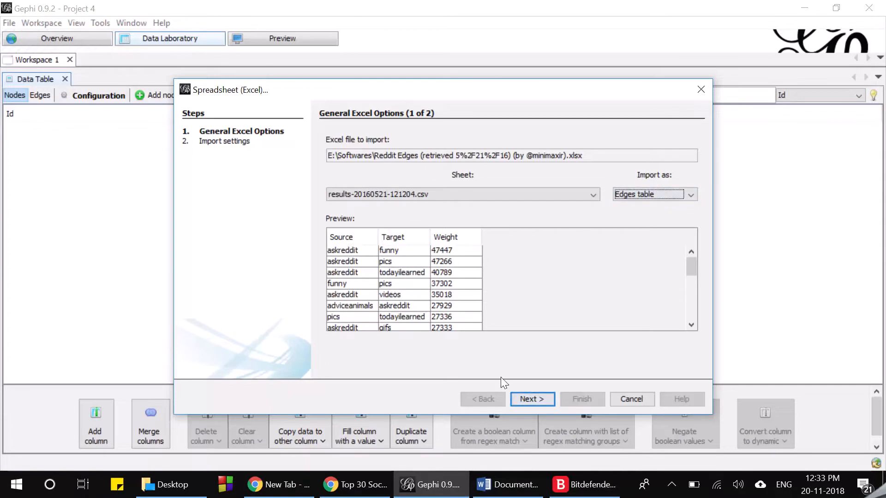
{"action": "left_click", "coordinate": [526, 400]}
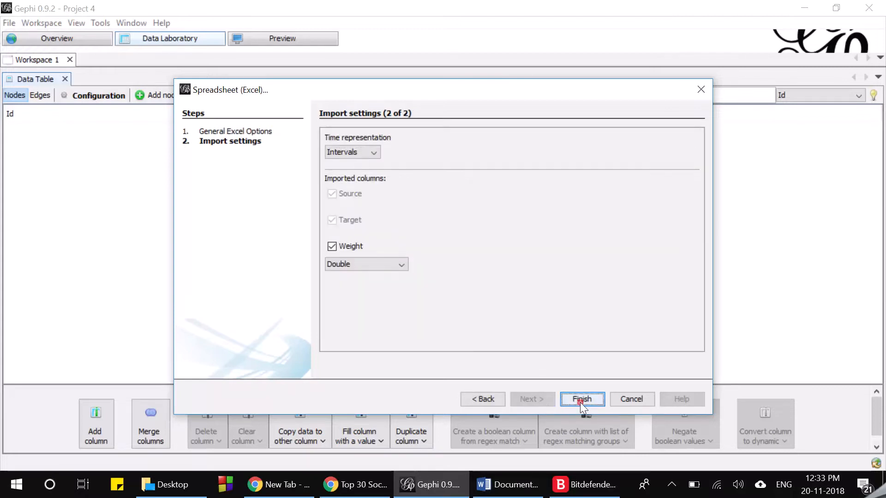
{"action": "left_click", "coordinate": [580, 400]}
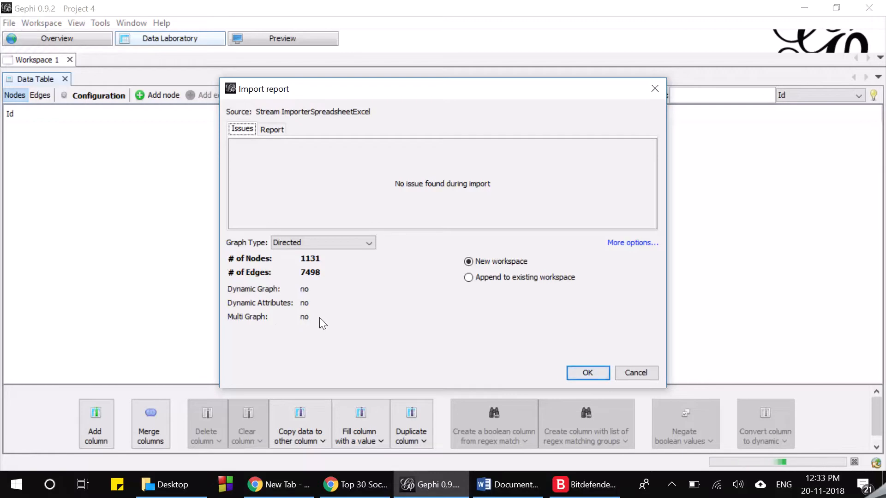
{"action": "left_click", "coordinate": [590, 375]}
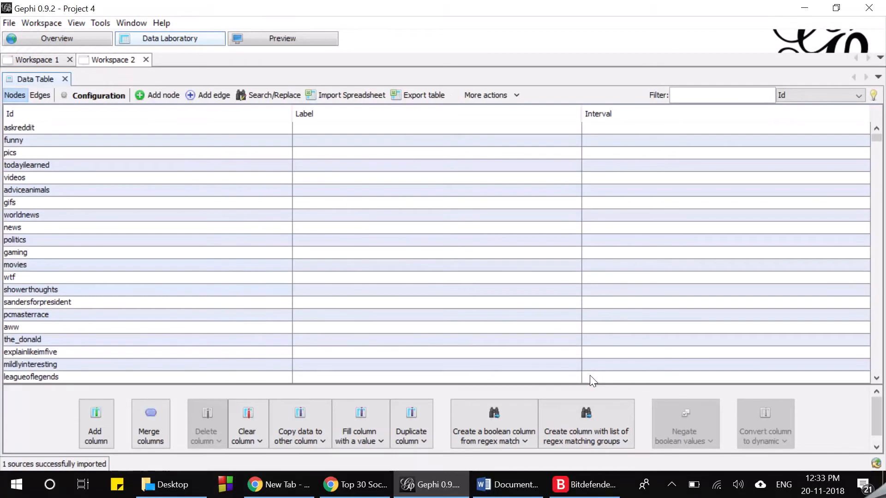
Look over the imported node table and examine the unarranged network graph in the Overview
{"action": "left_click", "coordinate": [231, 289]}
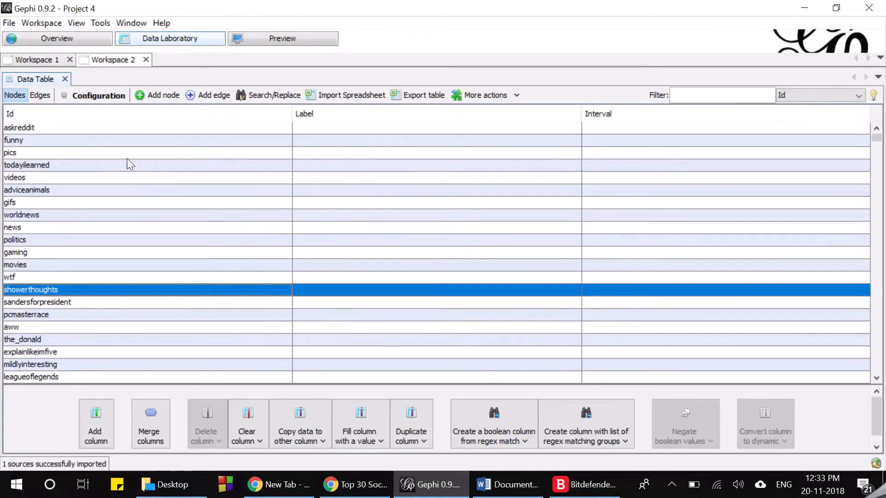
{"action": "left_click", "coordinate": [65, 133]}
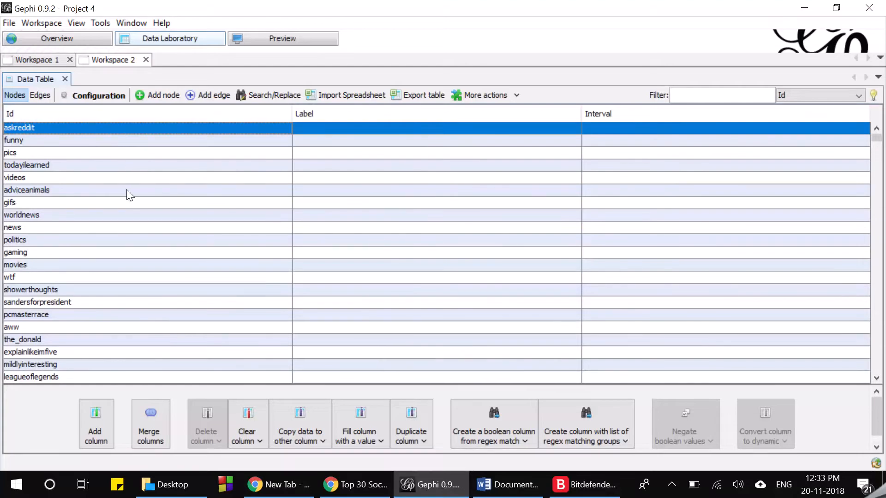
{"action": "left_click", "coordinate": [99, 46]}
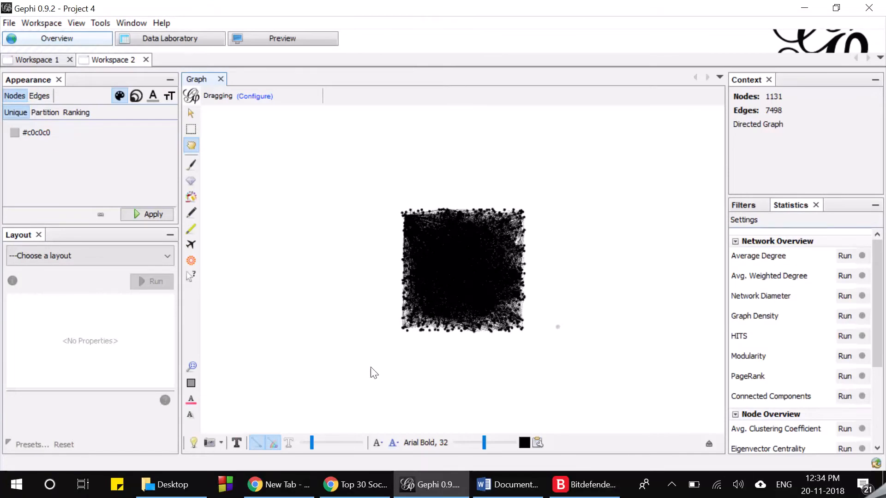
{"action": "scroll", "coordinate": [620, 353], "scroll_direction": "up", "scroll_amount": 3}
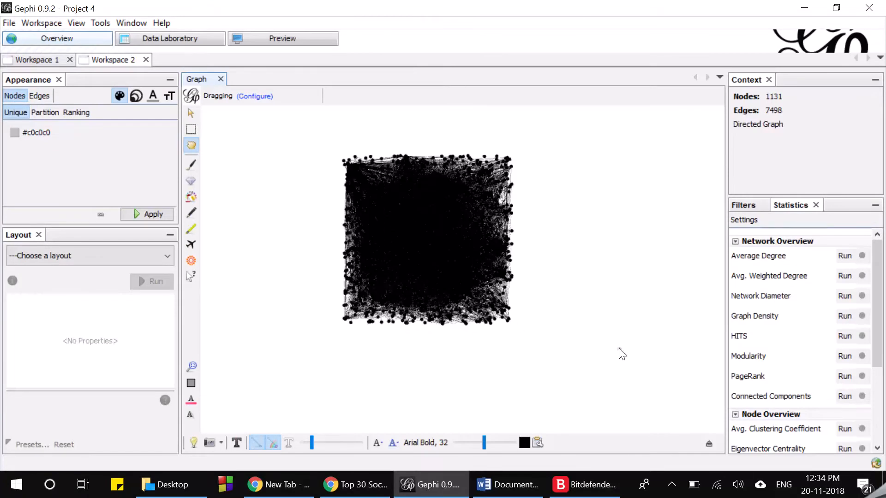
{"action": "scroll", "coordinate": [588, 214], "scroll_direction": "up", "scroll_amount": 2}
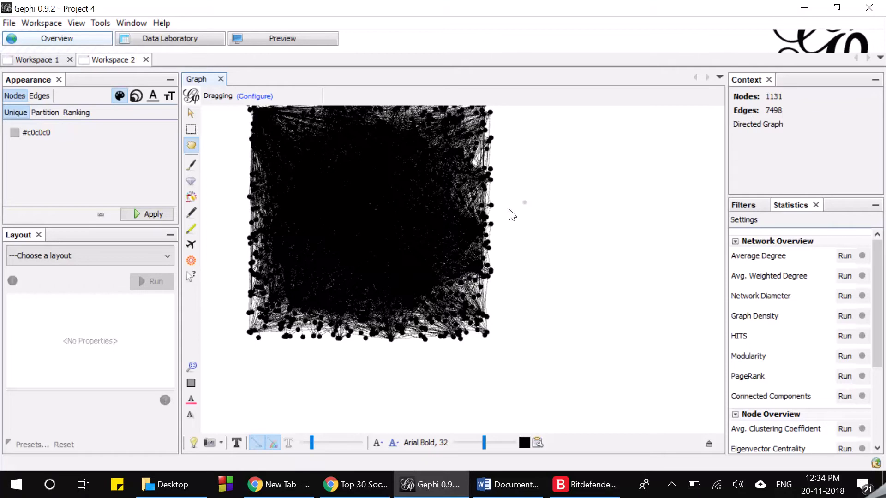
{"action": "scroll", "coordinate": [511, 215], "scroll_direction": "up", "scroll_amount": 2}
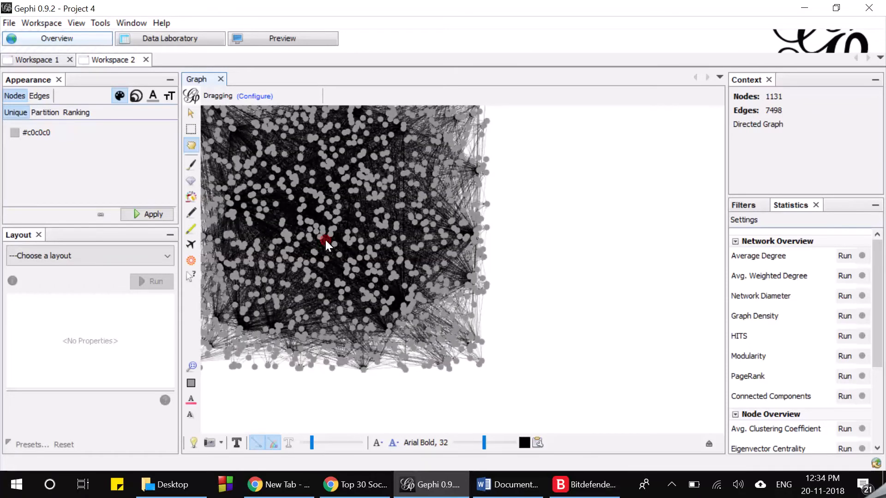
{"action": "left_click", "coordinate": [538, 260]}
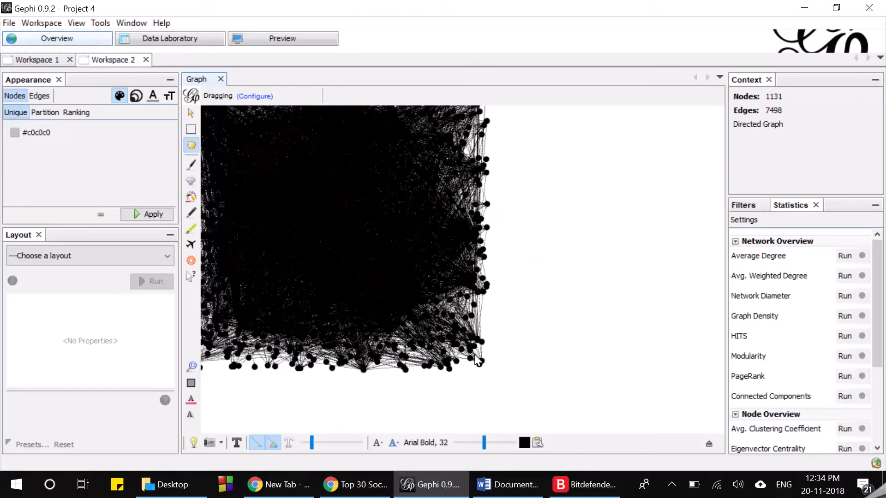
Run the Fruchterman Reingold layout on the graph with area 10000, gravity 10 and speed 1
{"action": "left_click", "coordinate": [108, 250]}
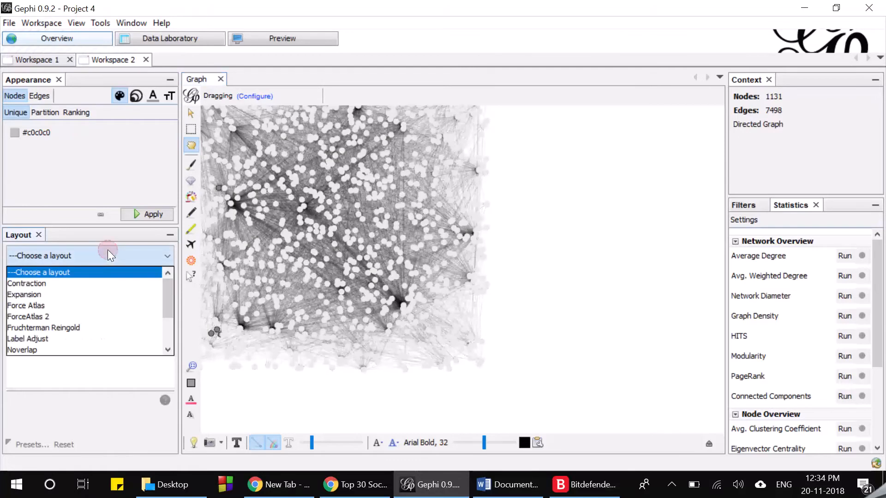
{"action": "scroll", "coordinate": [120, 337], "scroll_direction": "down", "scroll_amount": 2}
{"action": "scroll", "coordinate": [120, 336], "scroll_direction": "up", "scroll_amount": 2}
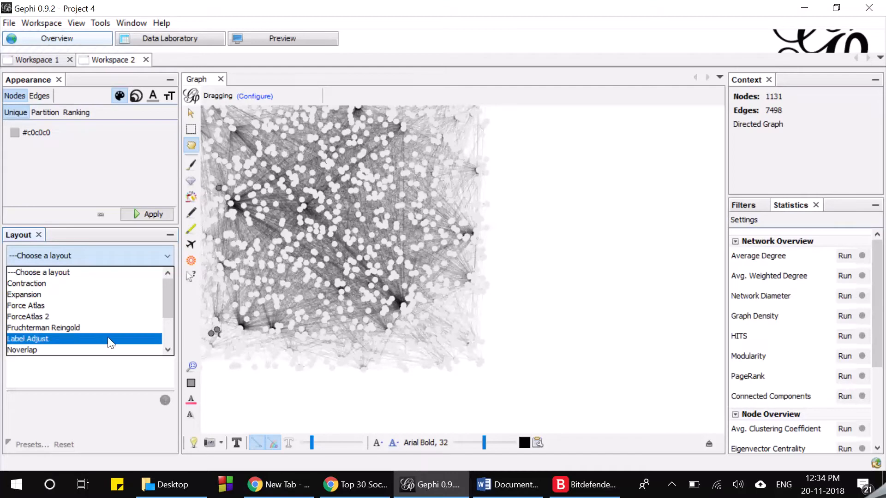
{"action": "left_click", "coordinate": [106, 327]}
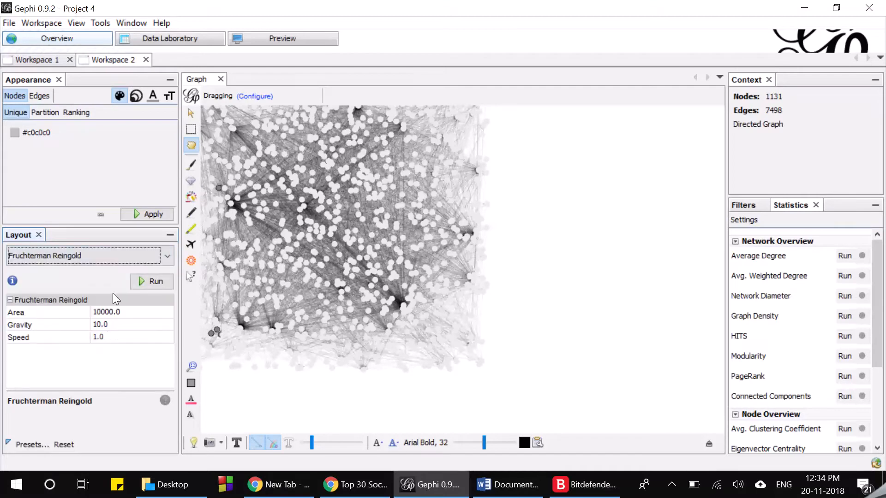
{"action": "left_click", "coordinate": [150, 283]}
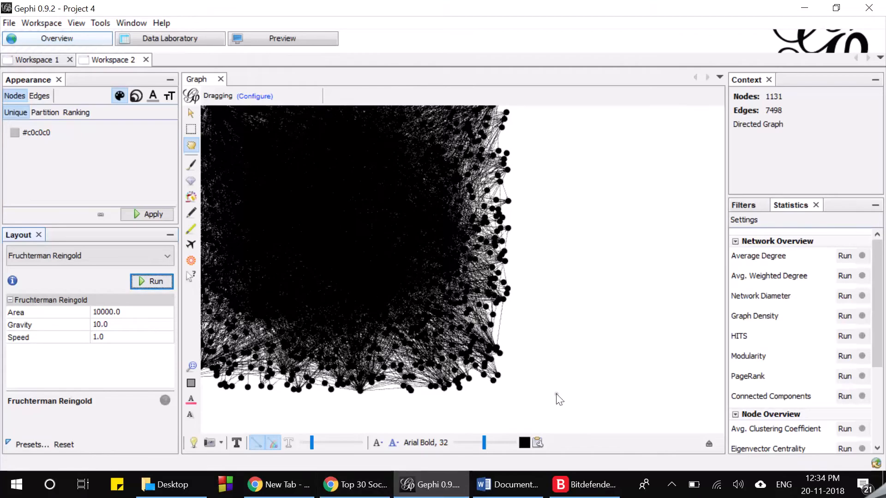
Examine the overall shape and the outer nodes of the rearranged graph at different magnifications
{"action": "scroll", "coordinate": [558, 399], "scroll_direction": "down", "scroll_amount": 5}
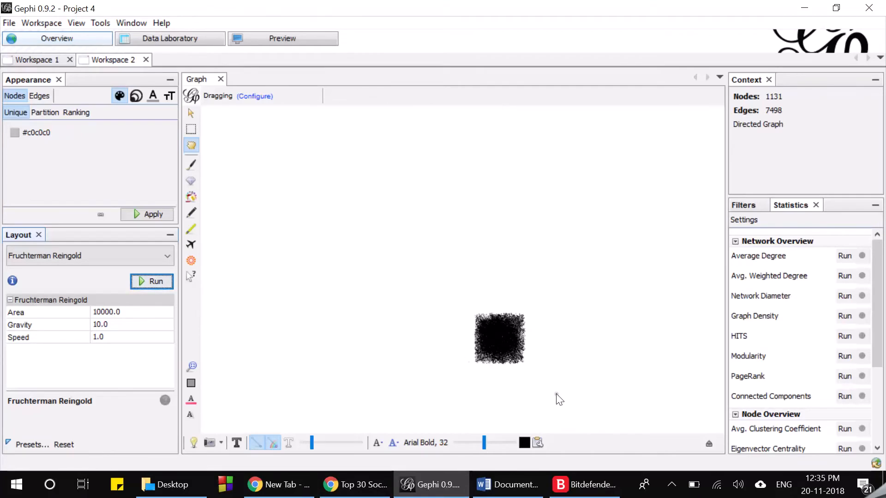
{"action": "scroll", "coordinate": [558, 399], "scroll_direction": "down", "scroll_amount": 3}
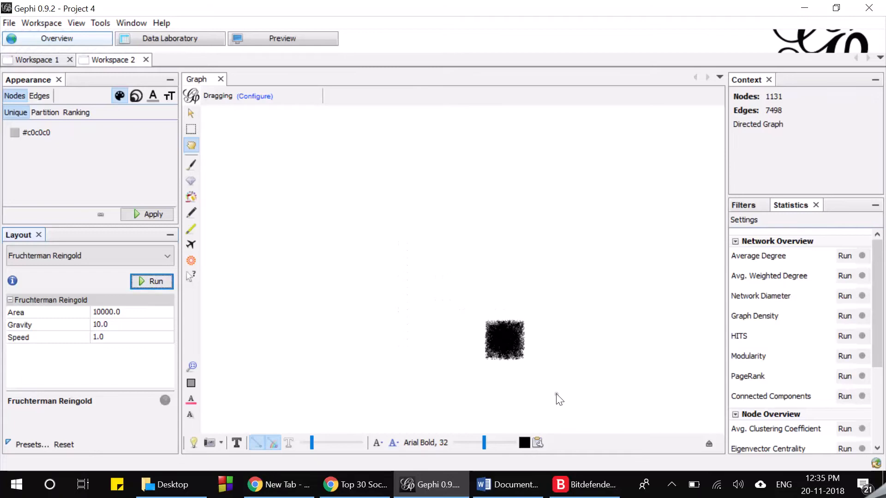
{"action": "scroll", "coordinate": [559, 399], "scroll_direction": "down", "scroll_amount": 4}
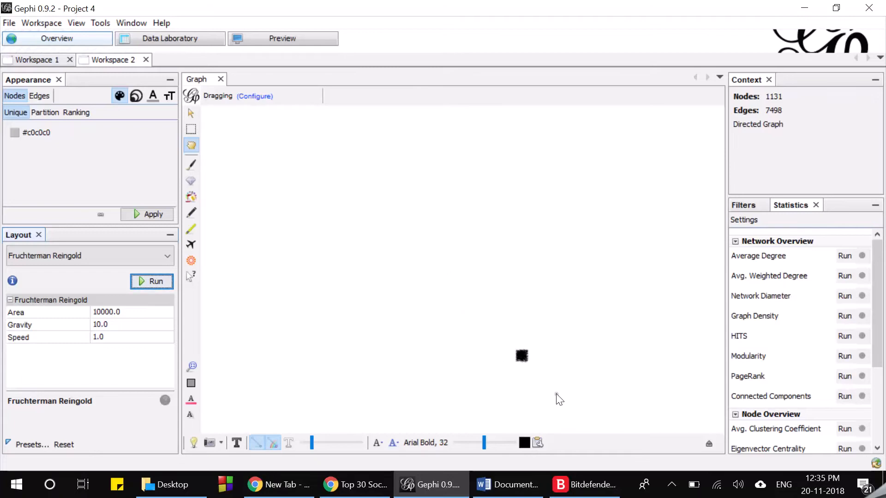
{"action": "scroll", "coordinate": [557, 395], "scroll_direction": "up", "scroll_amount": 8}
{"action": "scroll", "coordinate": [556, 395], "scroll_direction": "down", "scroll_amount": 4}
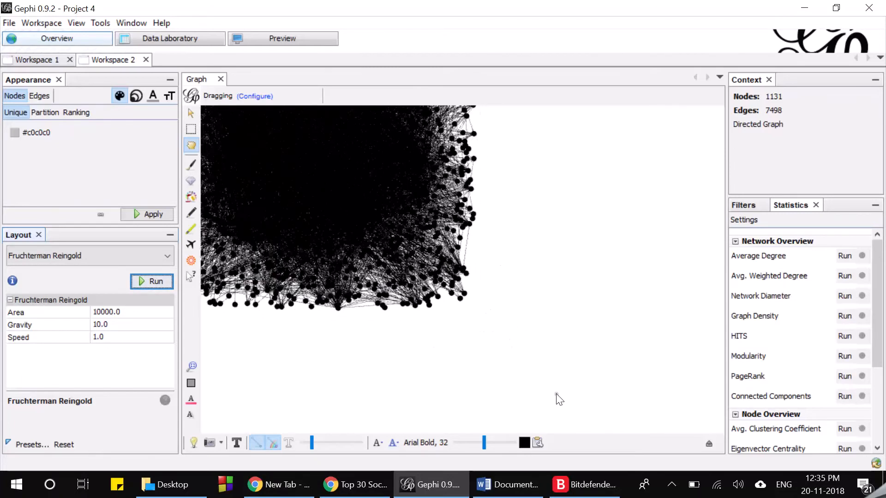
{"action": "scroll", "coordinate": [555, 394], "scroll_direction": "up", "scroll_amount": 3}
{"action": "scroll", "coordinate": [556, 394], "scroll_direction": "down", "scroll_amount": 2}
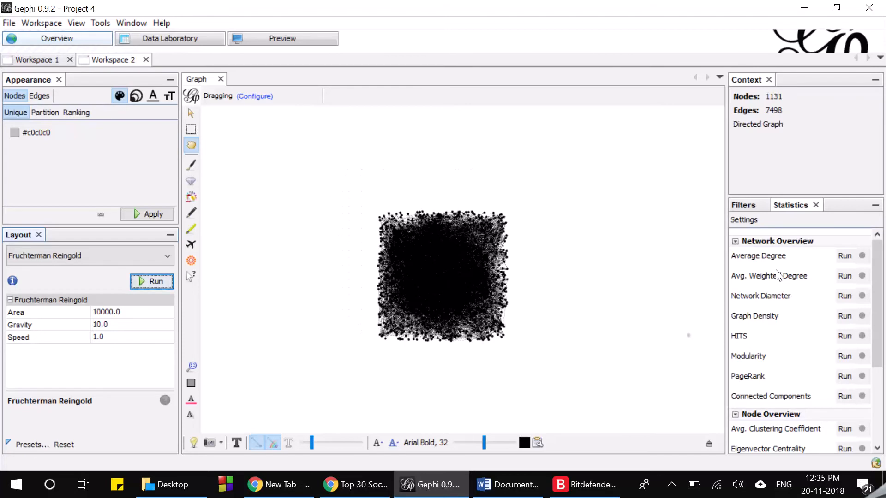
Add the Degree Range topology filter from the filter library to the queries
{"action": "left_click", "coordinate": [736, 206]}
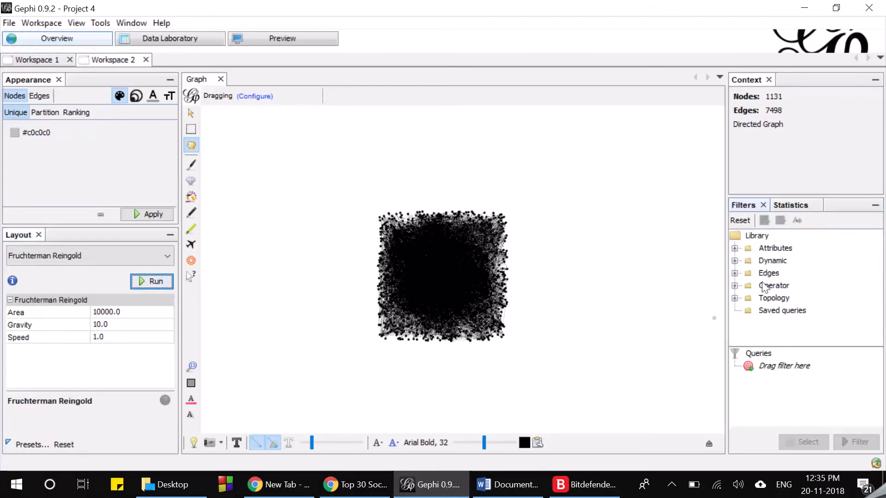
{"action": "left_click", "coordinate": [734, 274]}
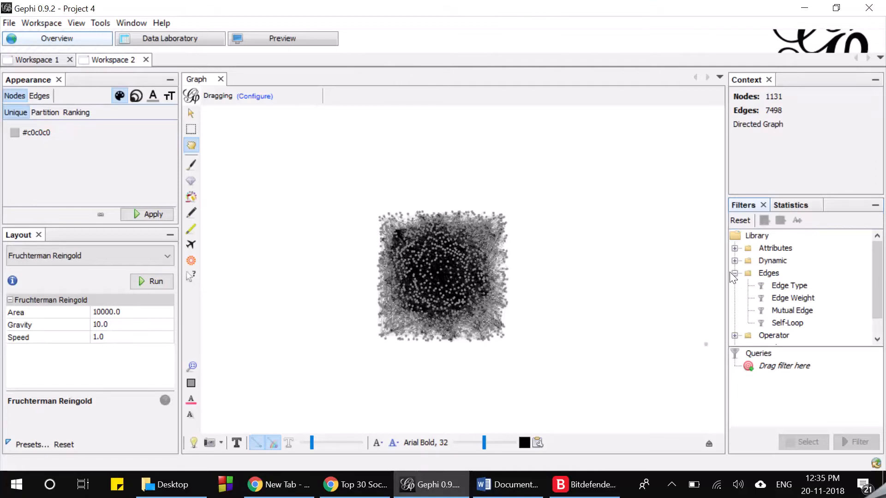
{"action": "left_click", "coordinate": [734, 335]}
{"action": "scroll", "coordinate": [735, 334], "scroll_direction": "down", "scroll_amount": 1}
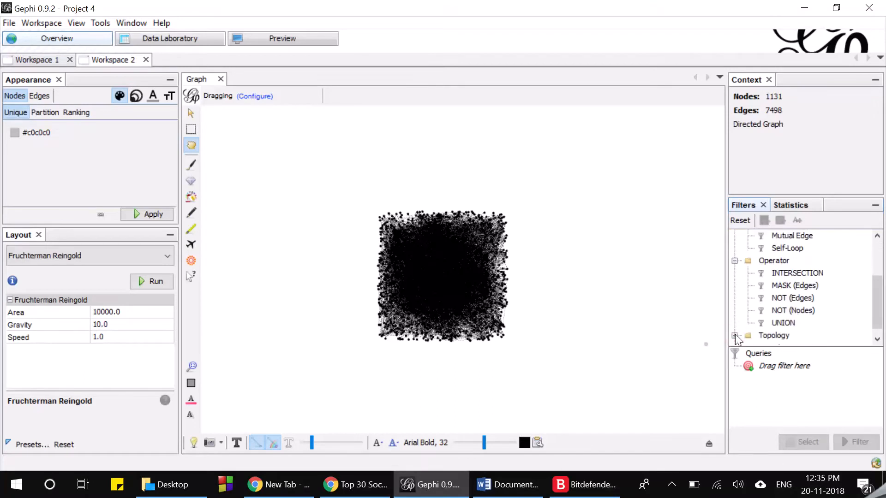
{"action": "left_click", "coordinate": [734, 326]}
{"action": "scroll", "coordinate": [784, 295], "scroll_direction": "down", "scroll_amount": 1}
{"action": "scroll", "coordinate": [789, 286], "scroll_direction": "up", "scroll_amount": 1}
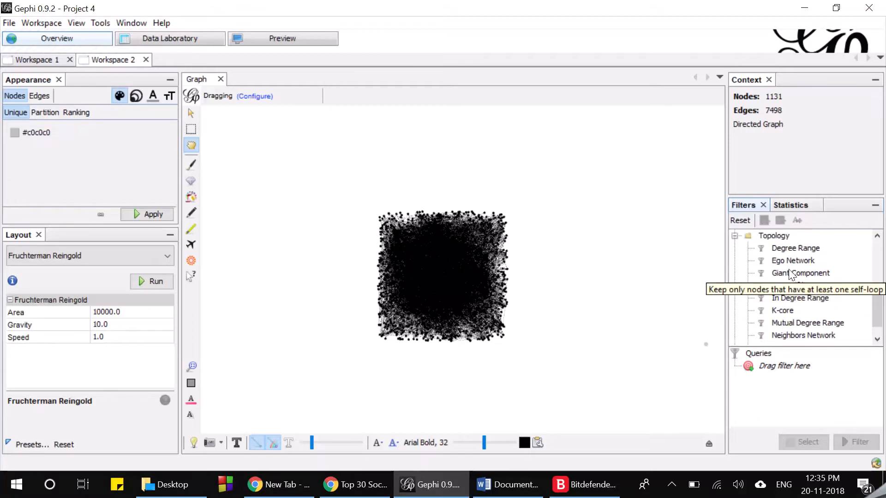
{"action": "left_click", "coordinate": [789, 249]}
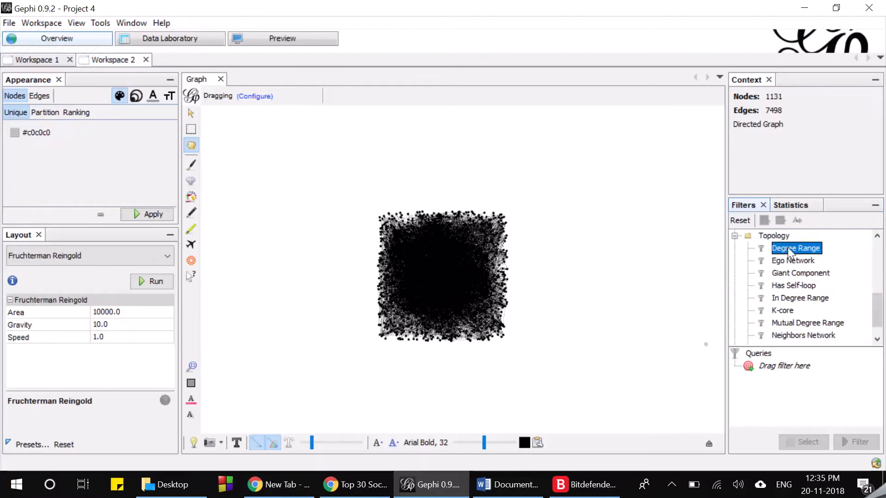
{"action": "left_click_drag", "start_coordinate": [788, 248], "coordinate": [786, 369]}
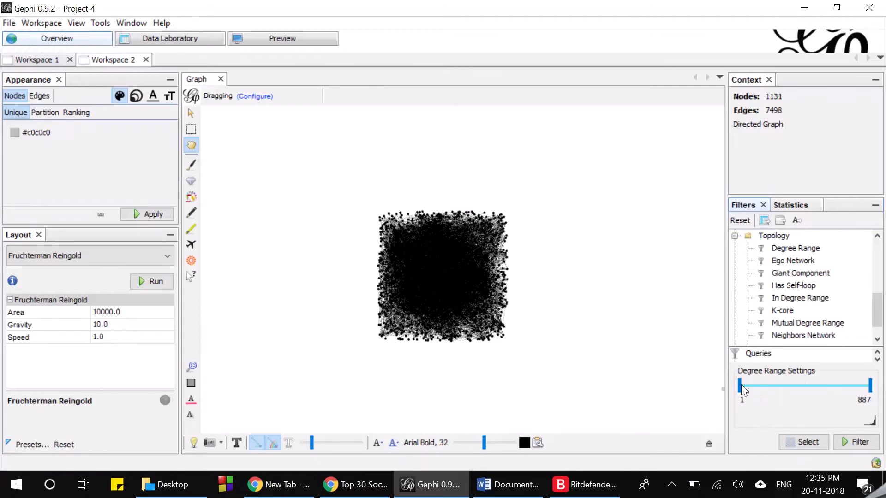
Set the Degree Range minimum to 61, apply the filter and inspect the reduced network
{"action": "left_click_drag", "start_coordinate": [741, 384], "coordinate": [748, 384]}
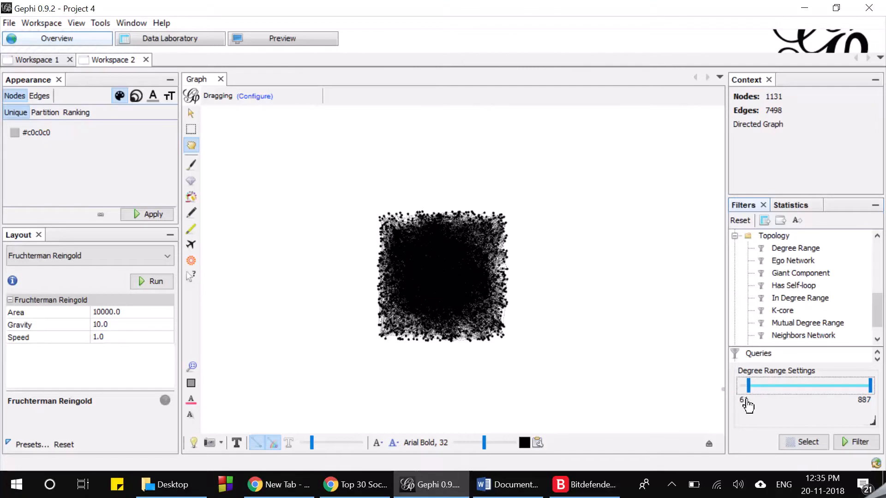
{"action": "left_click", "coordinate": [851, 445]}
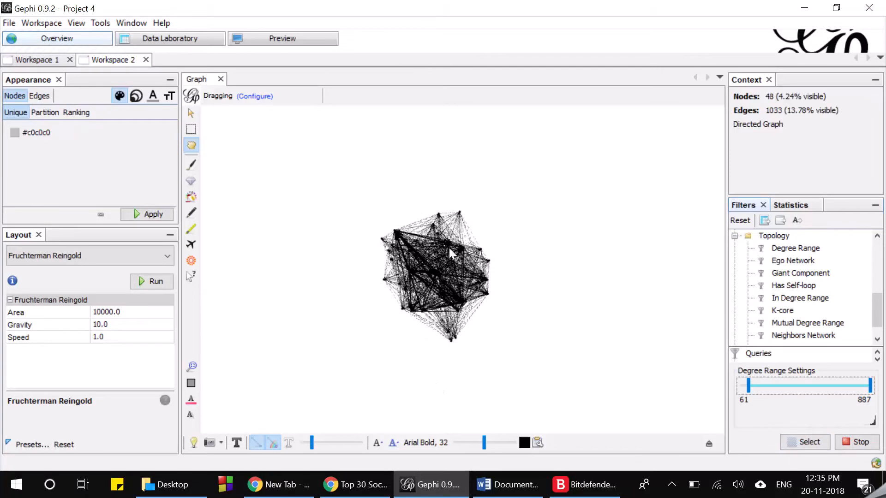
{"action": "scroll", "coordinate": [471, 331], "scroll_direction": "down", "scroll_amount": 4}
{"action": "scroll", "coordinate": [472, 332], "scroll_direction": "up", "scroll_amount": 5}
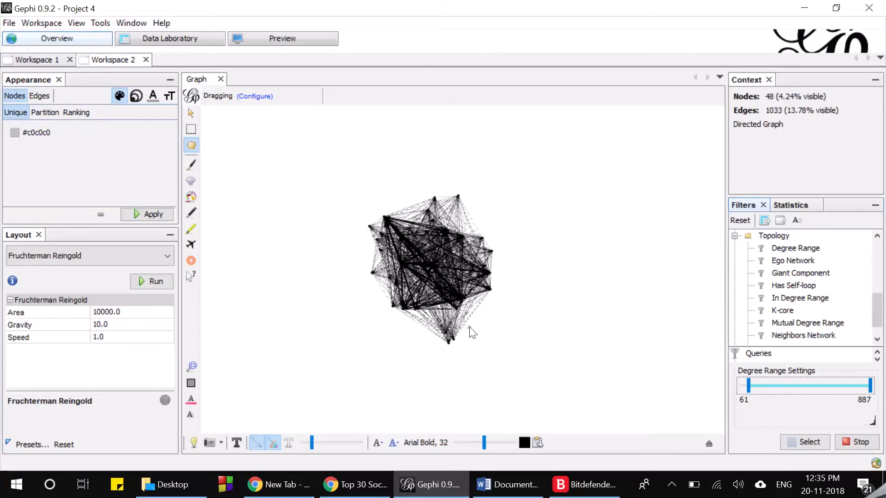
{"action": "scroll", "coordinate": [471, 332], "scroll_direction": "up", "scroll_amount": 5}
{"action": "scroll", "coordinate": [471, 331], "scroll_direction": "down", "scroll_amount": 1}
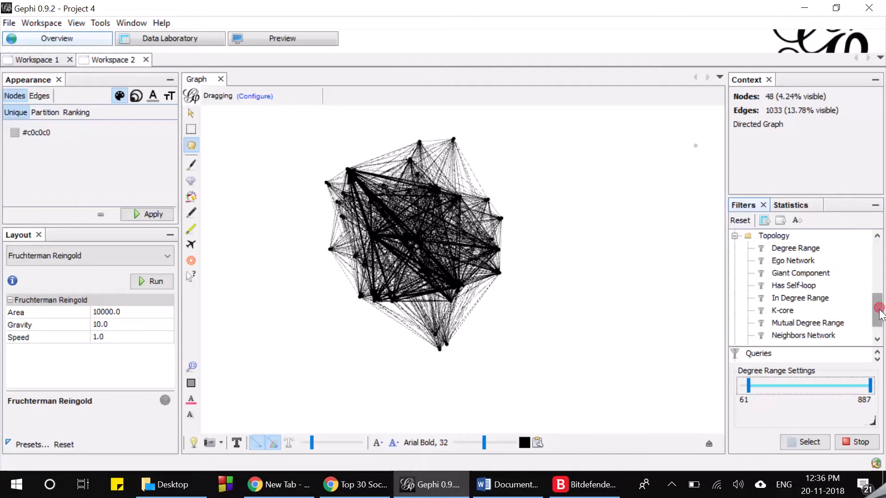
Set the Degree Range filter's minimum back to 1 so it covers the full degree range
{"action": "scroll", "coordinate": [881, 322], "scroll_direction": "down", "scroll_amount": 1}
{"action": "scroll", "coordinate": [881, 323], "scroll_direction": "up", "scroll_amount": 2}
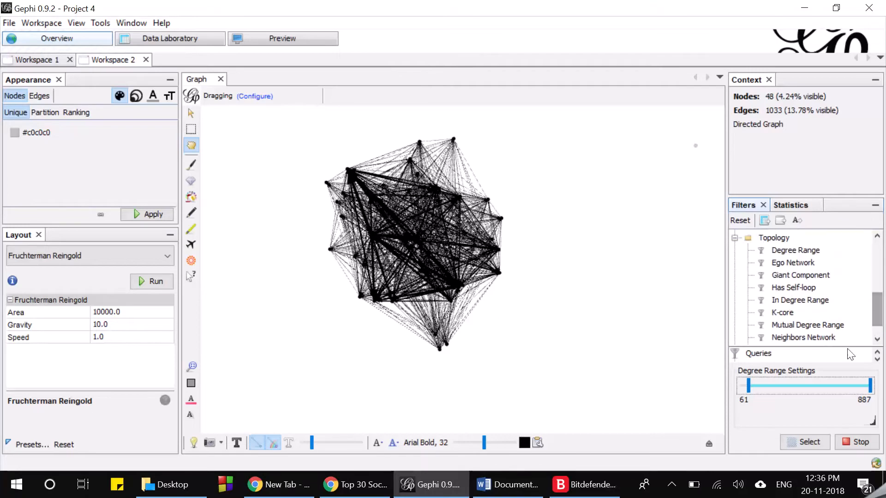
{"action": "left_click_drag", "start_coordinate": [730, 384], "coordinate": [729, 384]}
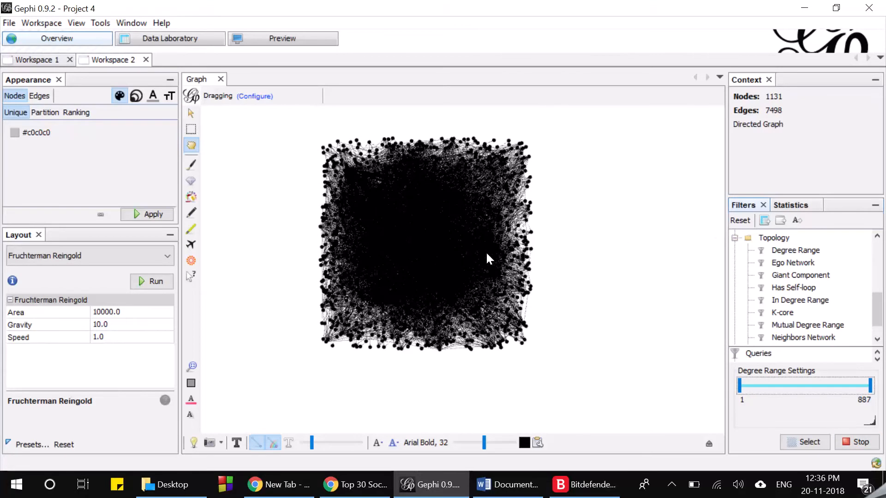
Run the Average Degree statistic, review the degree, in-degree and out-degree distributions in its report, and close it
{"action": "left_click", "coordinate": [796, 208]}
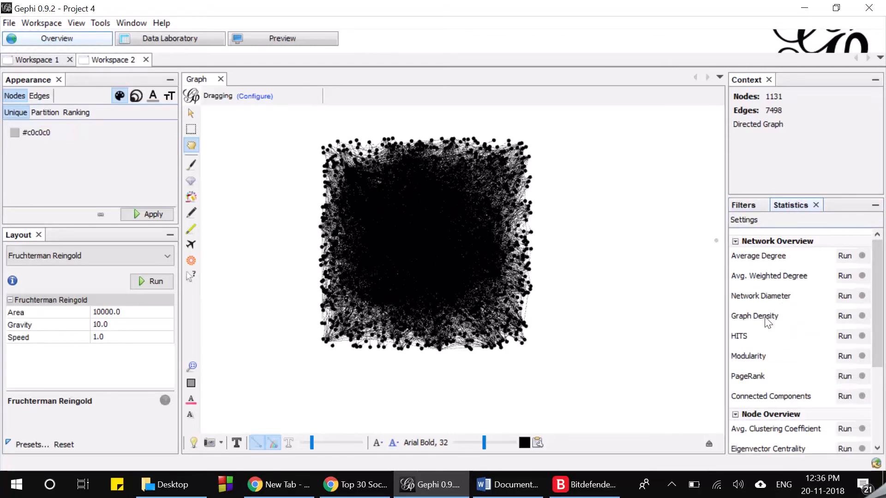
{"action": "left_click_drag", "start_coordinate": [875, 320], "coordinate": [884, 284]}
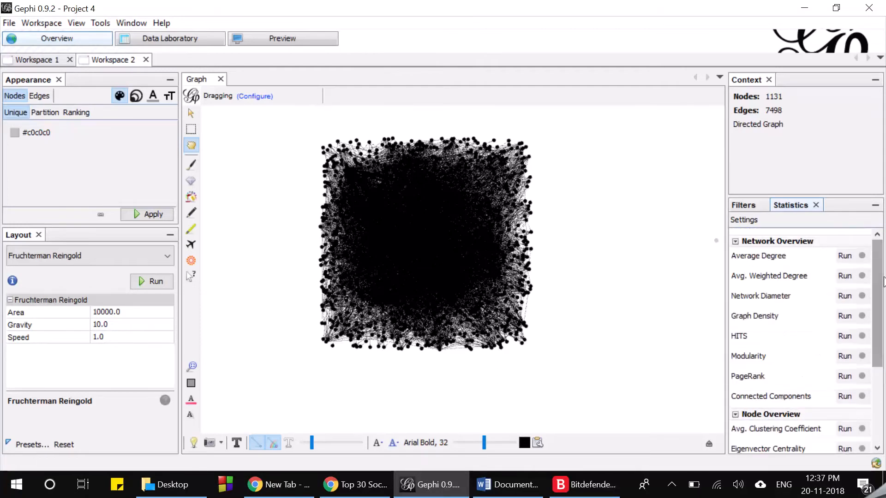
{"action": "left_click", "coordinate": [841, 261]}
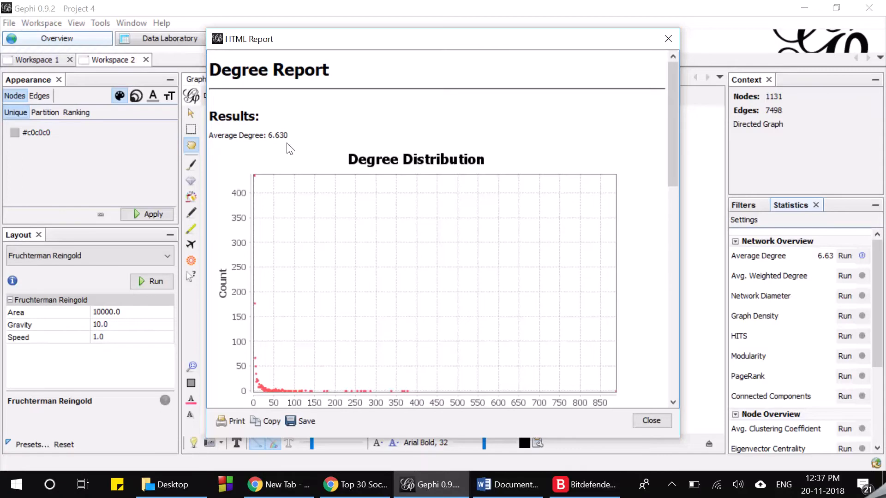
{"action": "scroll", "coordinate": [321, 155], "scroll_direction": "down", "scroll_amount": 3}
{"action": "scroll", "coordinate": [323, 156], "scroll_direction": "up", "scroll_amount": 3}
{"action": "scroll", "coordinate": [418, 352], "scroll_direction": "down", "scroll_amount": 10}
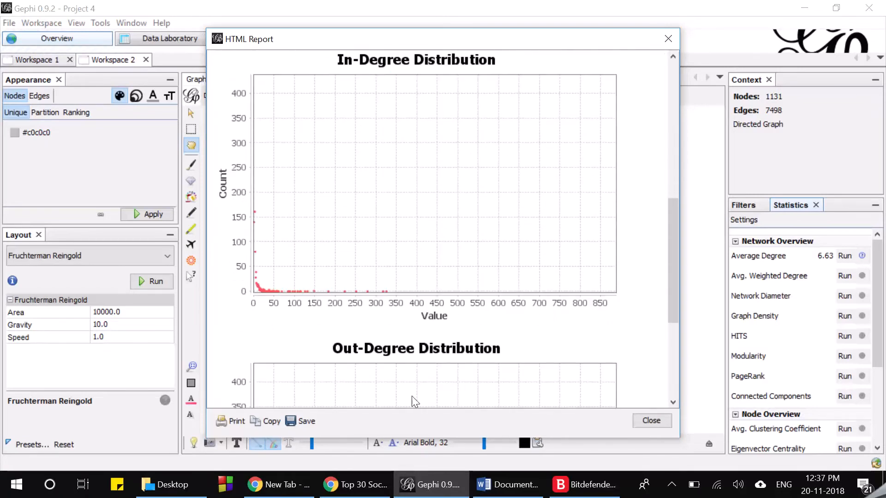
{"action": "scroll", "coordinate": [624, 342], "scroll_direction": "down", "scroll_amount": 5}
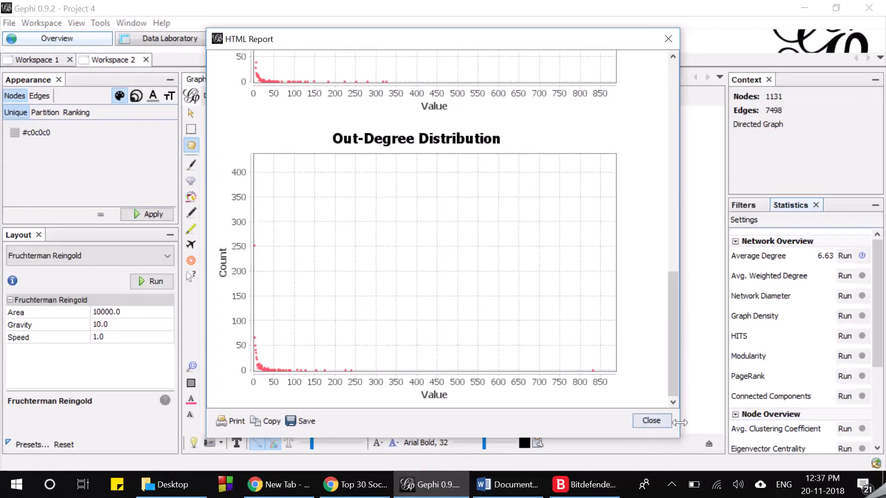
{"action": "left_click", "coordinate": [664, 421]}
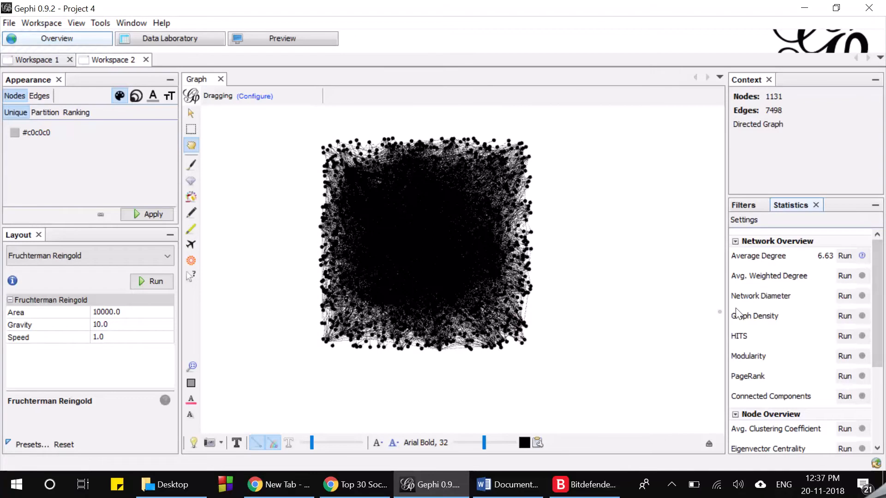
Run the Graph Density statistic with the Directed interpretation and close its report
{"action": "left_click", "coordinate": [844, 317]}
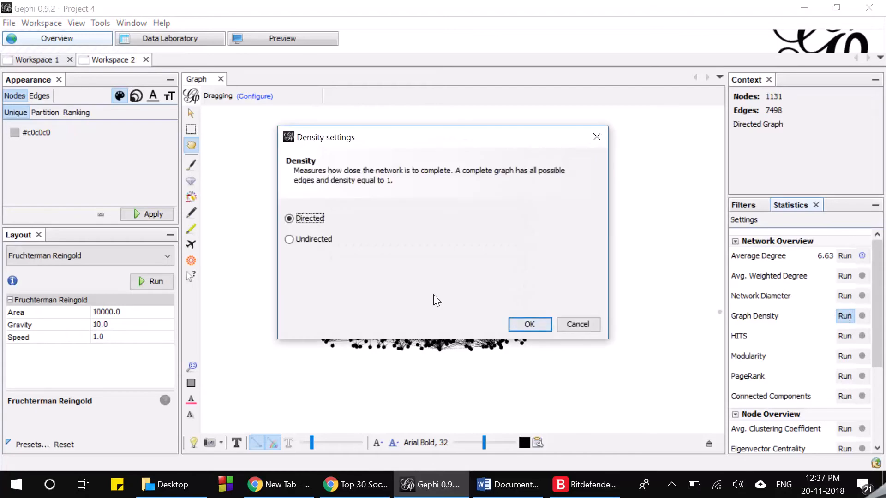
{"action": "left_click", "coordinate": [534, 326]}
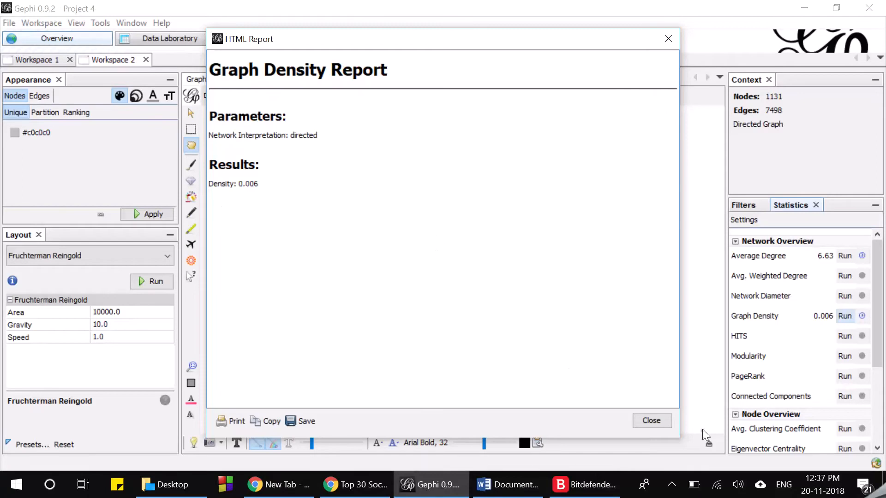
{"action": "left_click", "coordinate": [647, 420]}
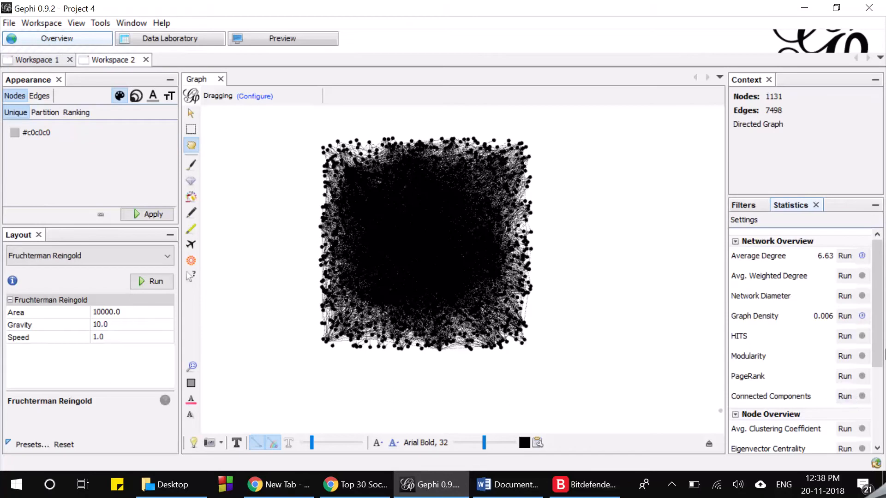
Run the Connected Components statistic as Directed, review the size distribution in its report, and close it
{"action": "left_click", "coordinate": [844, 396]}
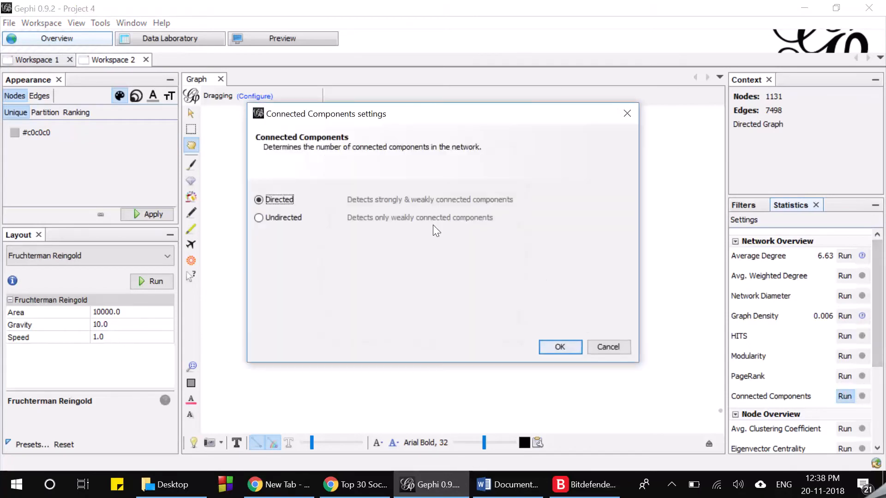
{"action": "left_click", "coordinate": [548, 342]}
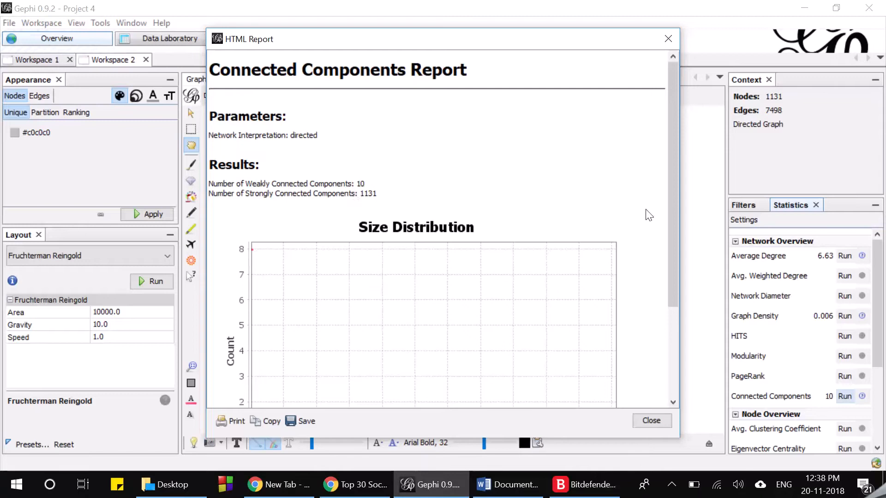
{"action": "left_click_drag", "start_coordinate": [668, 215], "coordinate": [671, 349]}
{"action": "left_click", "coordinate": [651, 440]}
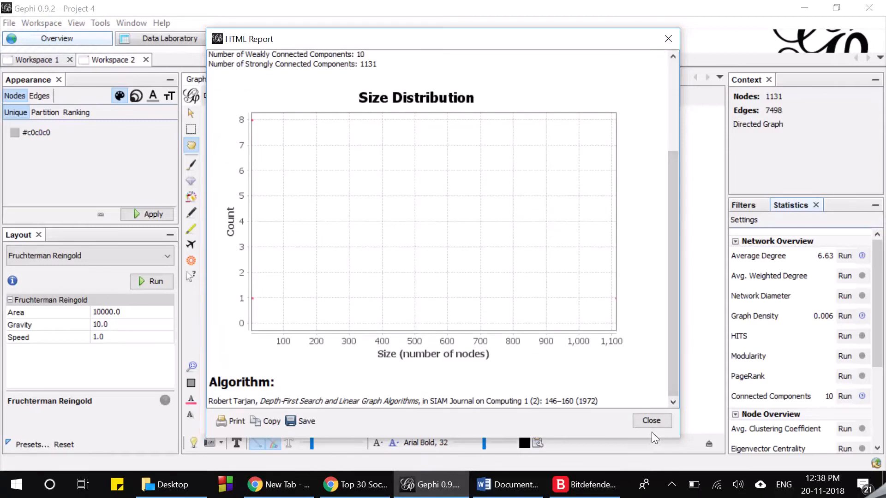
{"action": "left_click", "coordinate": [652, 427]}
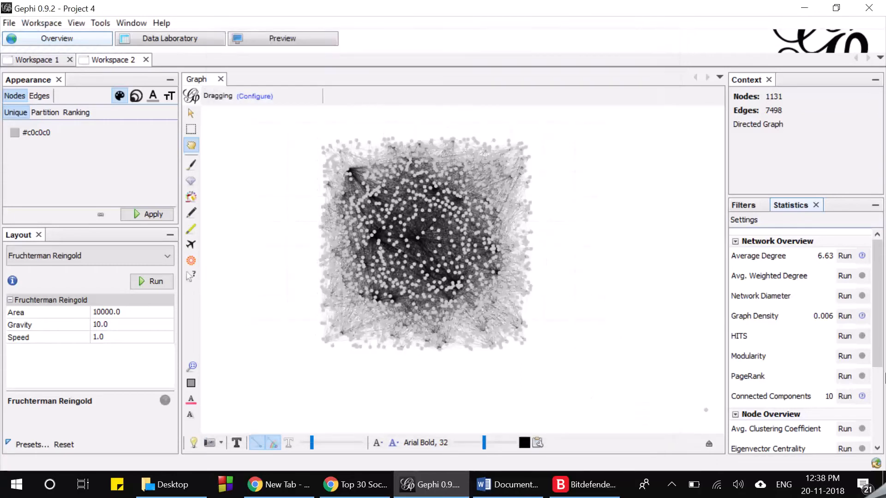
Run the Avg. Clustering Coefficient statistic as Directed, look through its report, and close it
{"action": "scroll", "coordinate": [868, 364], "scroll_direction": "down", "scroll_amount": 3}
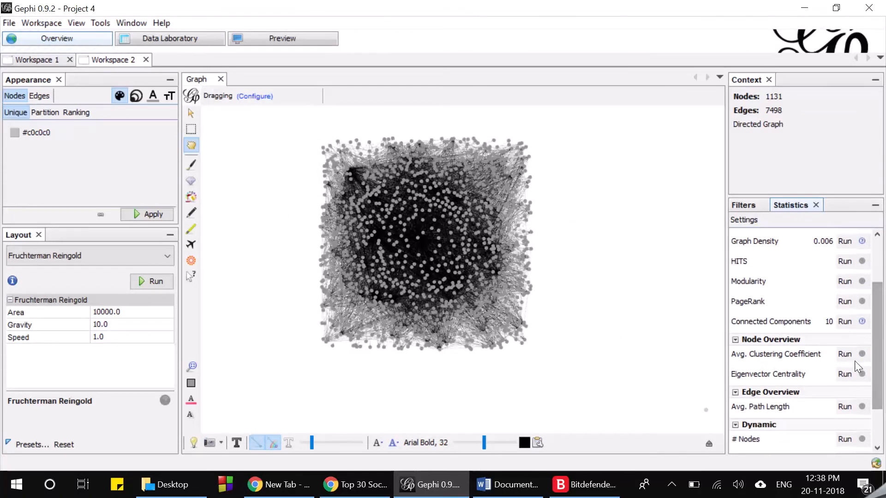
{"action": "left_click", "coordinate": [844, 354]}
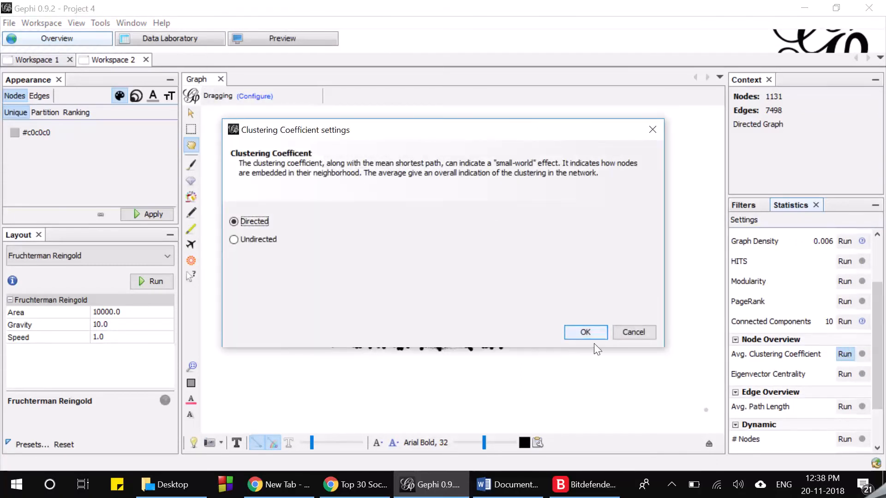
{"action": "left_click", "coordinate": [585, 333]}
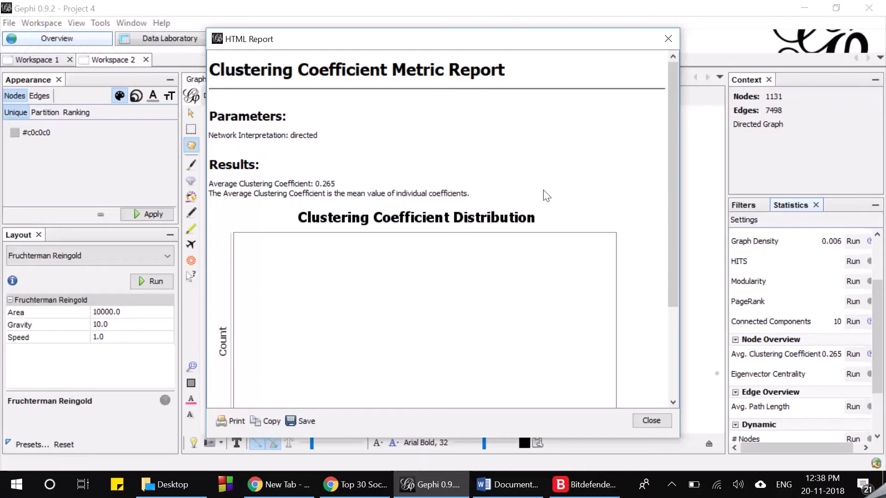
{"action": "left_click_drag", "start_coordinate": [675, 200], "coordinate": [647, 441]}
{"action": "left_click", "coordinate": [651, 421]}
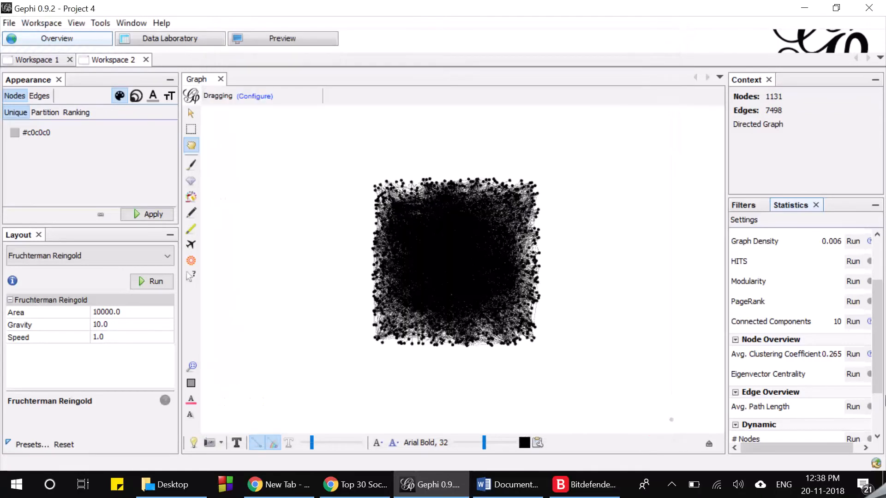
{"action": "left_click_drag", "start_coordinate": [881, 384], "coordinate": [884, 440]}
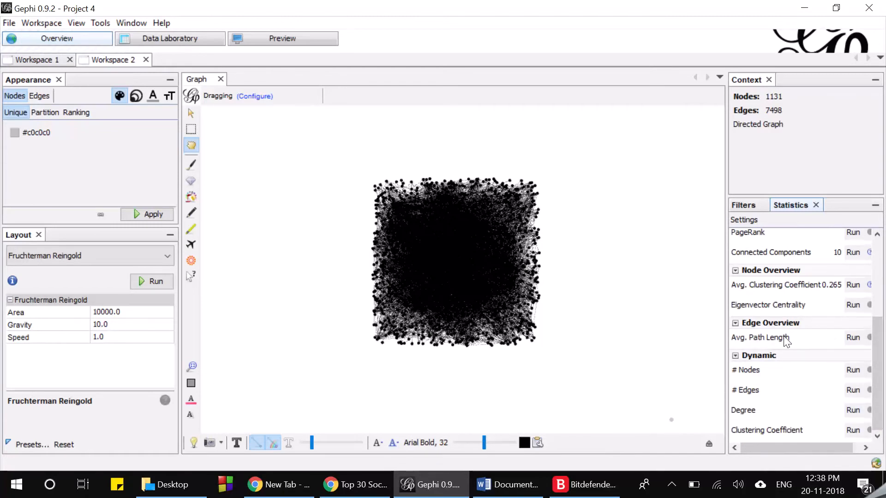
{"action": "left_click_drag", "start_coordinate": [876, 394], "coordinate": [878, 305]}
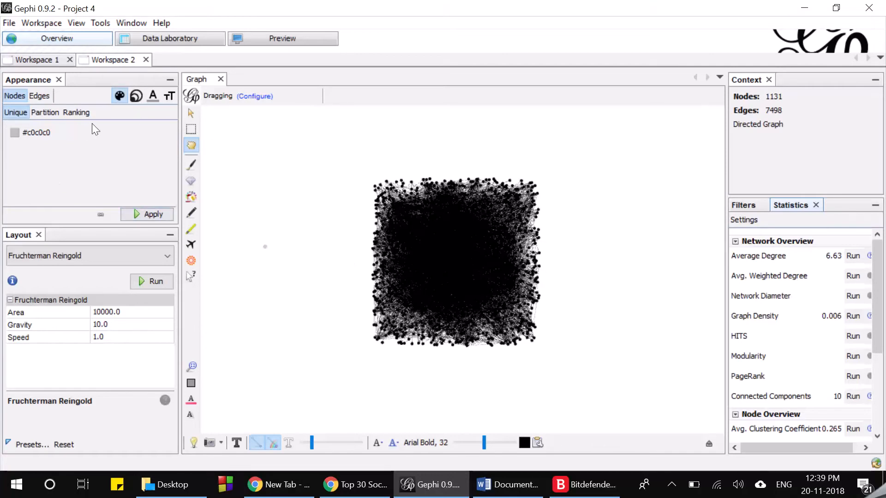
Examine which attributes are available for ranking the colors of nodes and of edges
{"action": "left_click", "coordinate": [62, 116]}
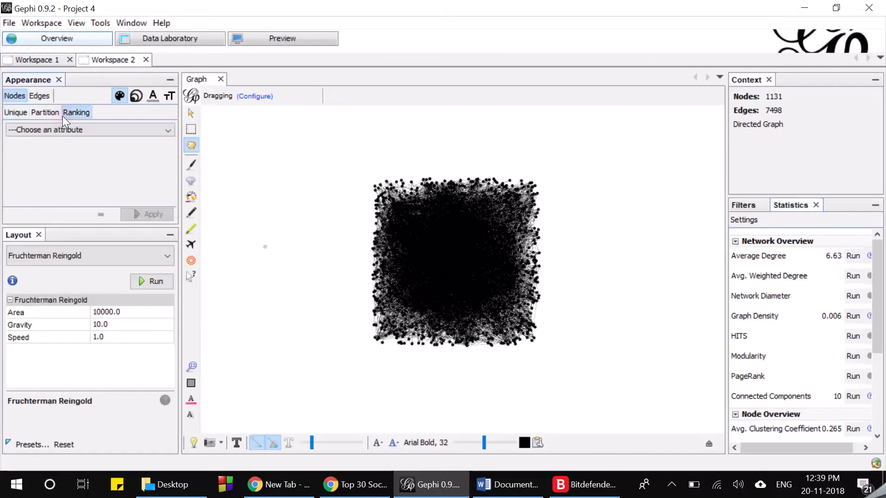
{"action": "left_click", "coordinate": [79, 112]}
{"action": "left_click", "coordinate": [86, 129]}
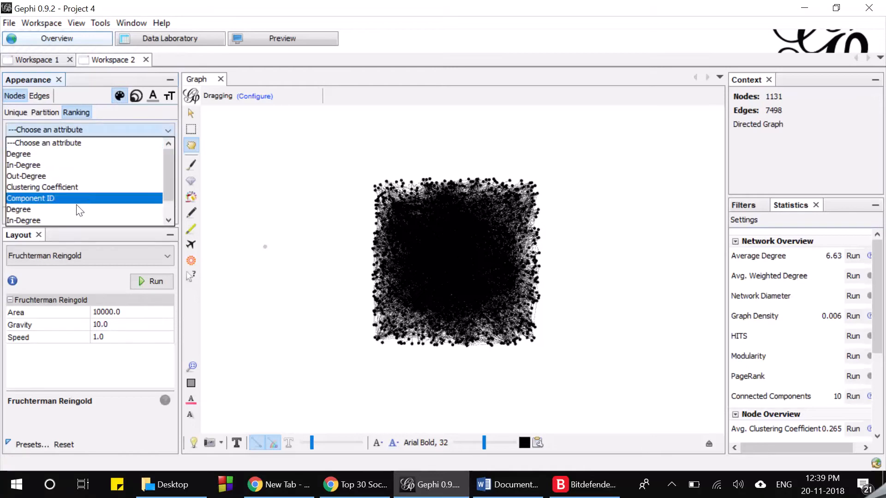
{"action": "scroll", "coordinate": [75, 210], "scroll_direction": "down", "scroll_amount": 1}
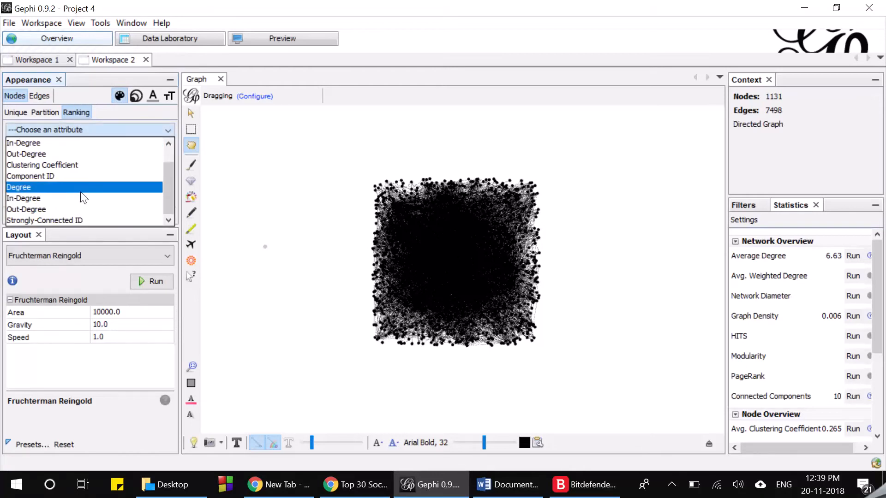
{"action": "scroll", "coordinate": [82, 196], "scroll_direction": "up", "scroll_amount": 1}
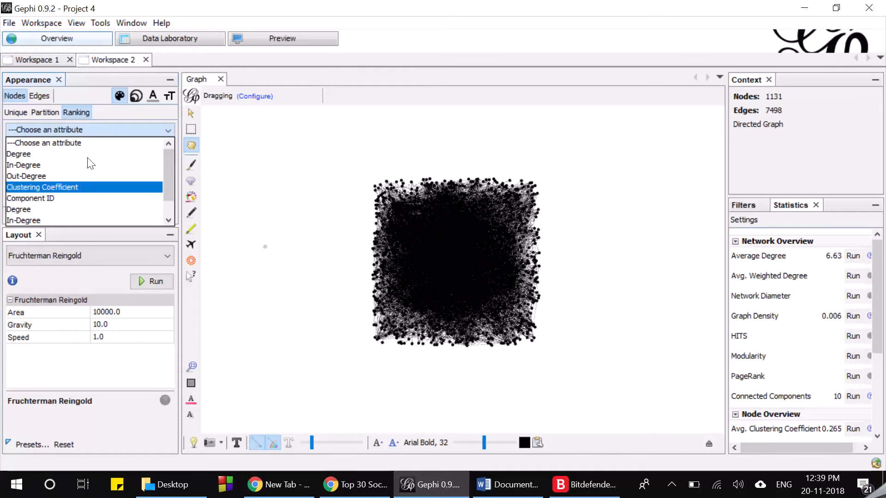
{"action": "left_click", "coordinate": [84, 110]}
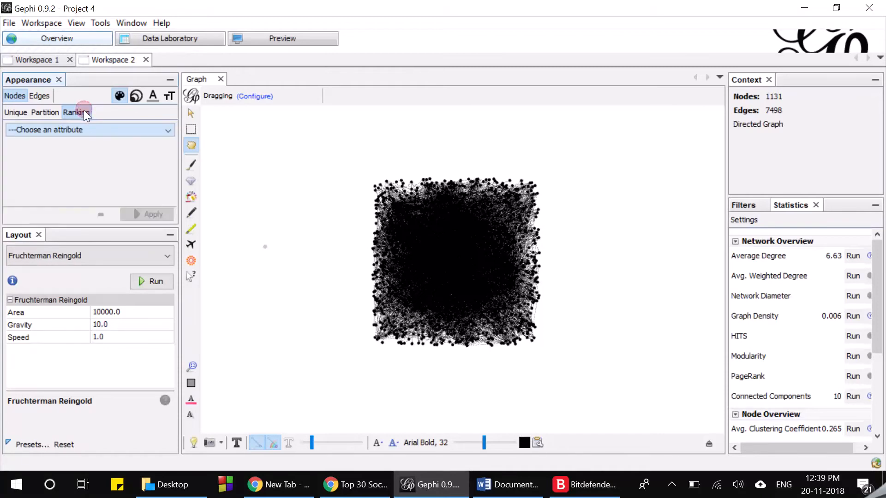
{"action": "left_click", "coordinate": [42, 98]}
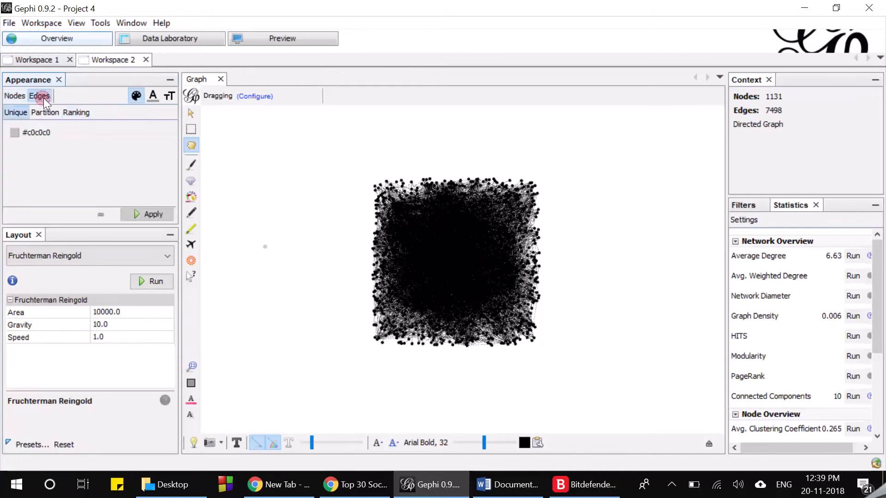
{"action": "left_click", "coordinate": [88, 112]}
{"action": "left_click", "coordinate": [90, 132]}
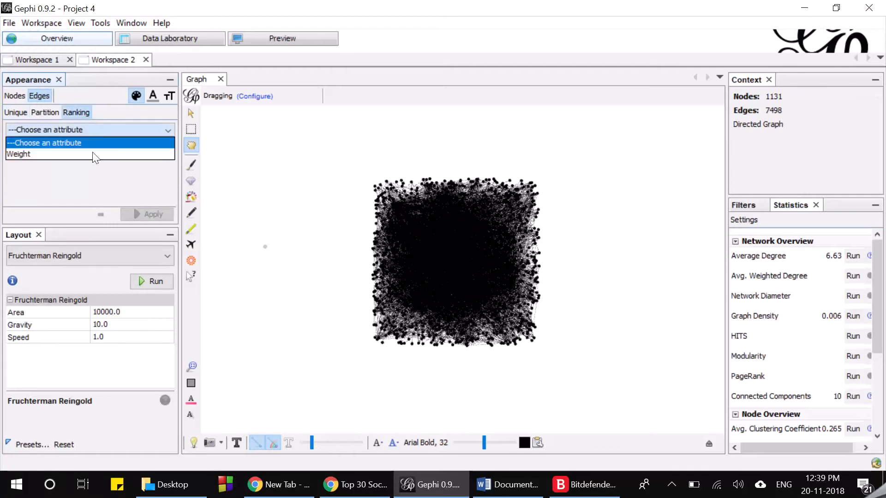
{"action": "left_click", "coordinate": [96, 130]}
Color the nodes by In-Degree ranking with the default light-pink-to-purple gradient and apply it to the graph
{"action": "left_click", "coordinate": [9, 95]}
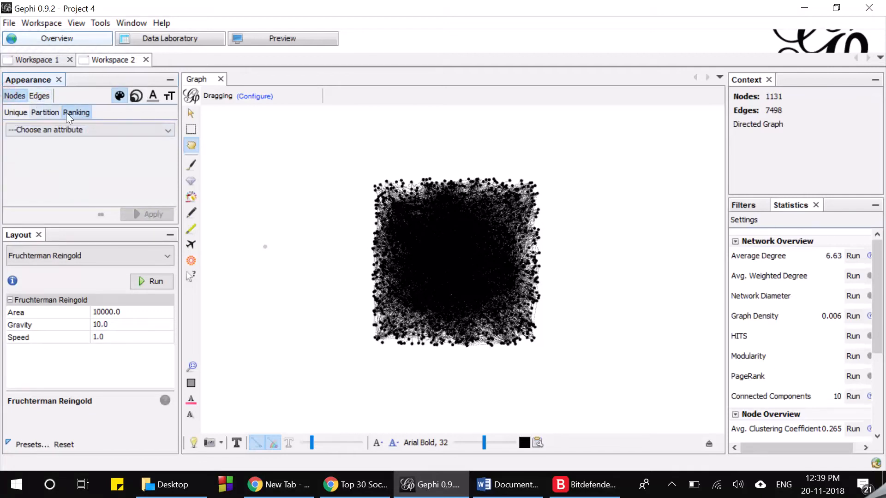
{"action": "left_click", "coordinate": [74, 131]}
{"action": "scroll", "coordinate": [85, 172], "scroll_direction": "down", "scroll_amount": 1}
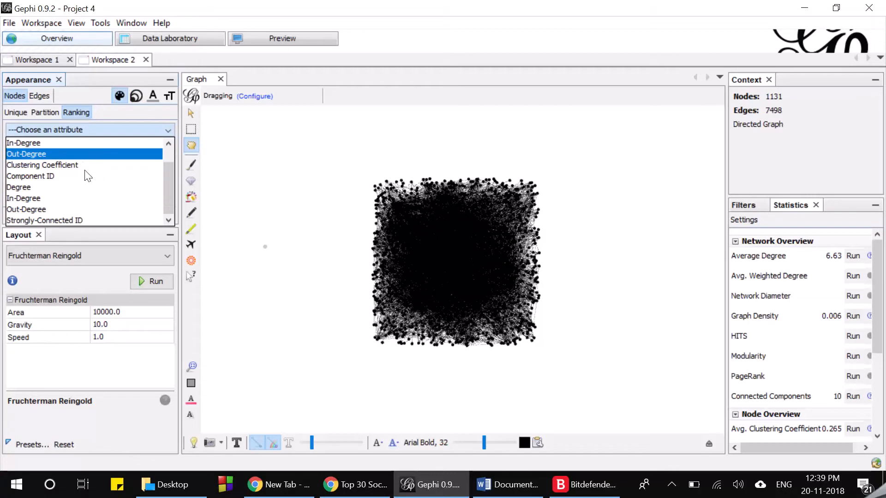
{"action": "scroll", "coordinate": [87, 176], "scroll_direction": "up", "scroll_amount": 1}
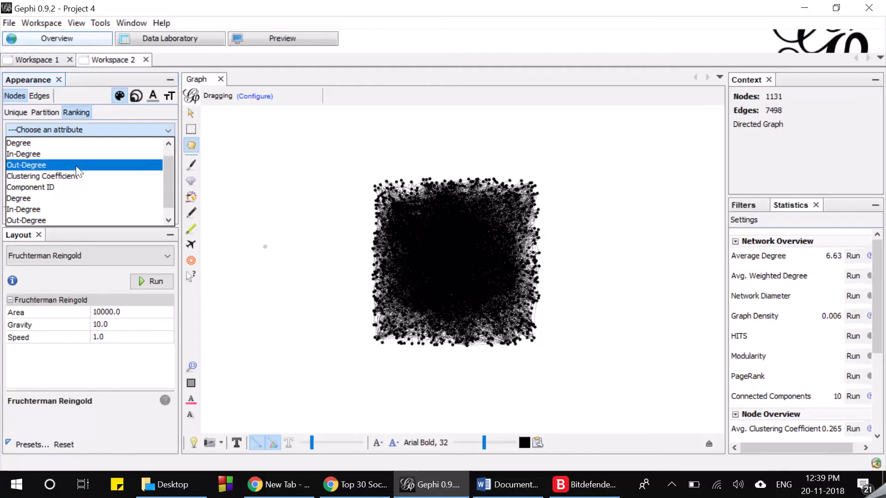
{"action": "left_click", "coordinate": [78, 154]}
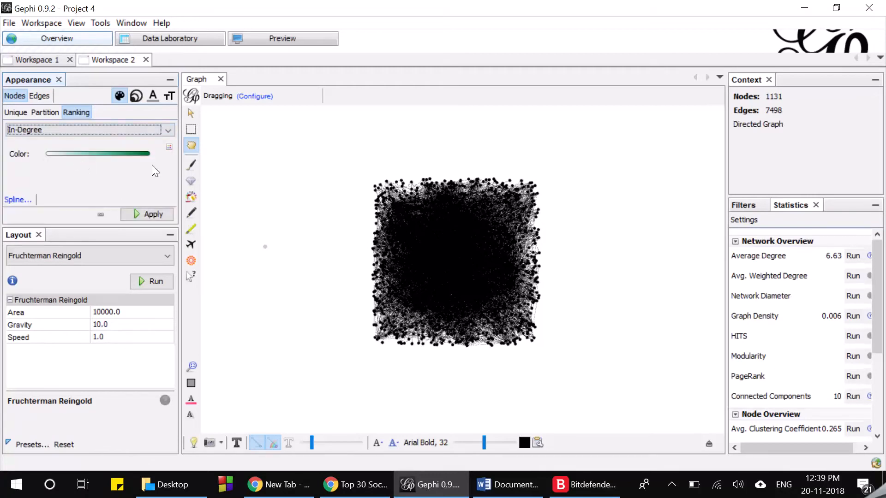
{"action": "left_click", "coordinate": [169, 147]}
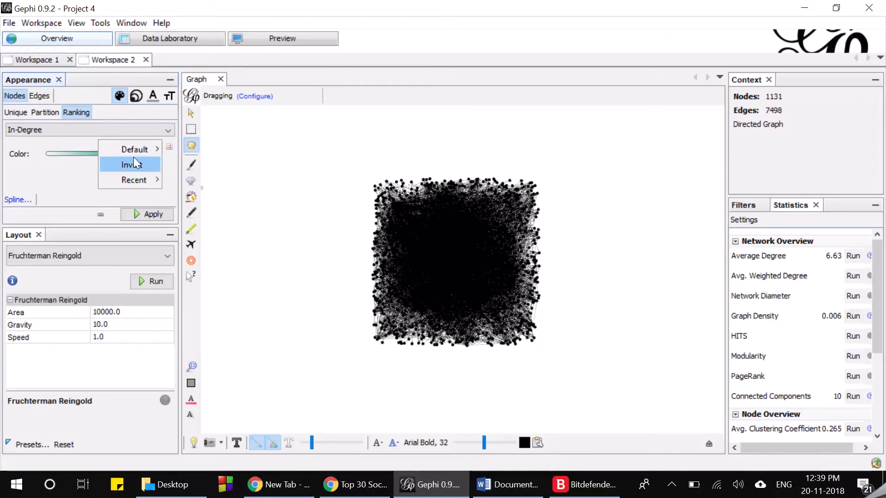
{"action": "mouse_move", "coordinate": [146, 152]}
{"action": "left_click", "coordinate": [177, 205]}
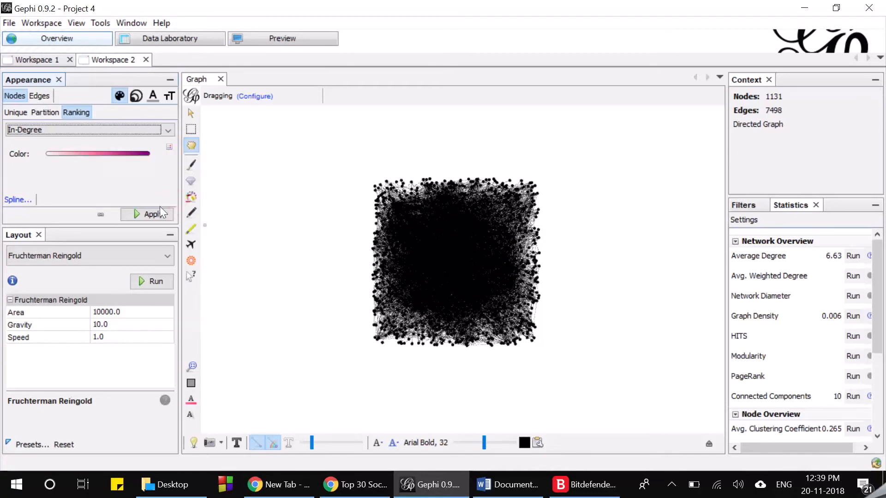
{"action": "left_click", "coordinate": [148, 213]}
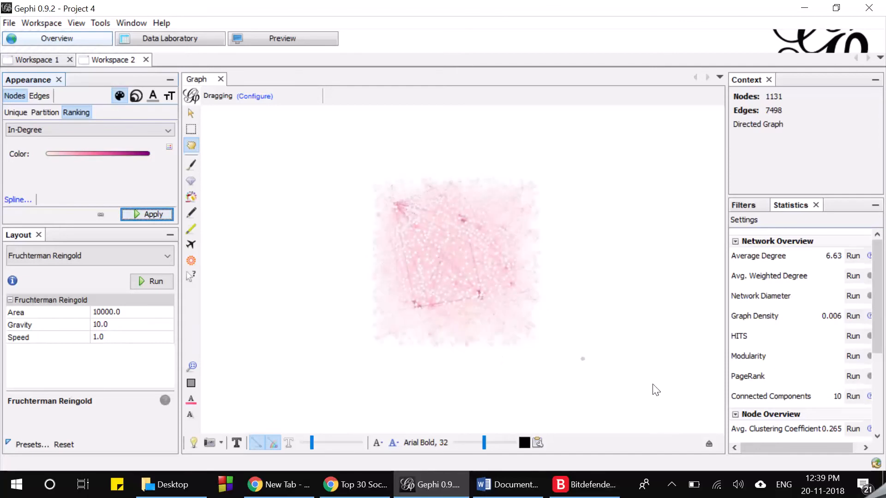
Examine which attributes are available for coloring the nodes by partition, and return to the ranking mode
{"action": "scroll", "coordinate": [655, 390], "scroll_direction": "up", "scroll_amount": 2}
{"action": "scroll", "coordinate": [655, 390], "scroll_direction": "down", "scroll_amount": 1}
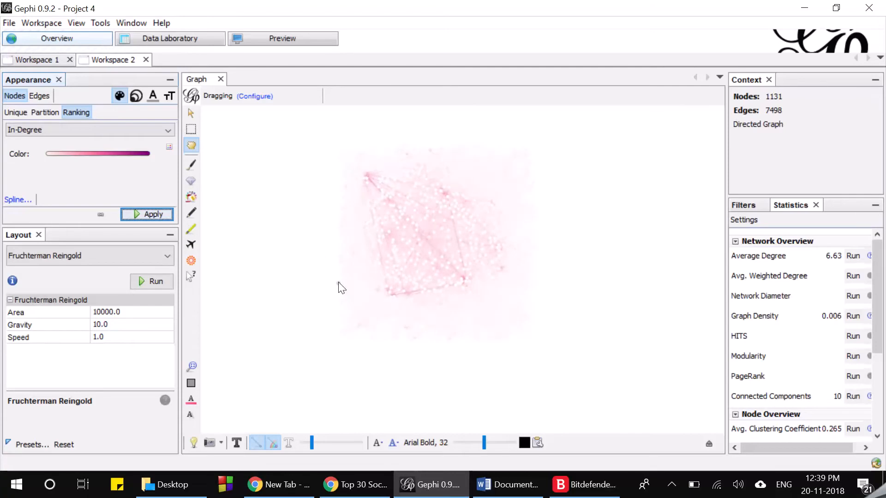
{"action": "left_click", "coordinate": [52, 111]}
{"action": "left_click", "coordinate": [14, 112]}
{"action": "left_click", "coordinate": [53, 112]}
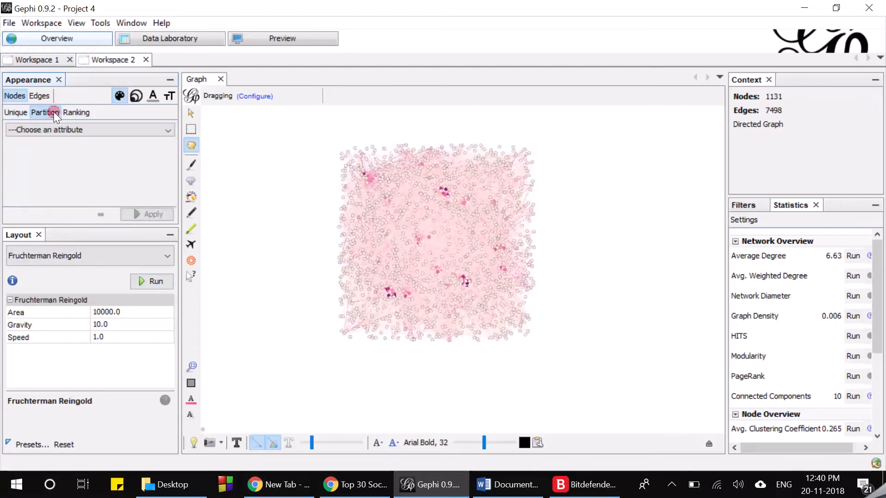
{"action": "left_click", "coordinate": [66, 127]}
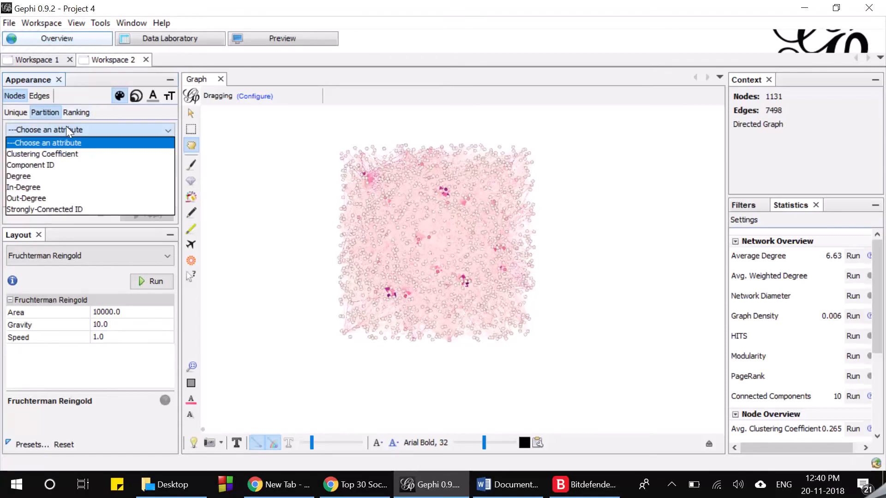
{"action": "left_click", "coordinate": [86, 112]}
{"action": "left_click", "coordinate": [86, 111]}
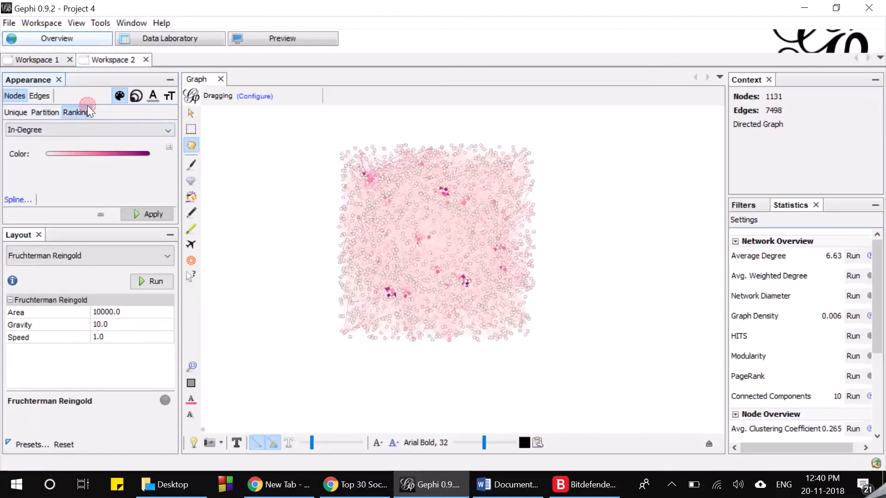
Review the attributes offered for ranking node colors and check the color ranking settings for edges
{"action": "left_click", "coordinate": [121, 130]}
{"action": "scroll", "coordinate": [122, 171], "scroll_direction": "down", "scroll_amount": 1}
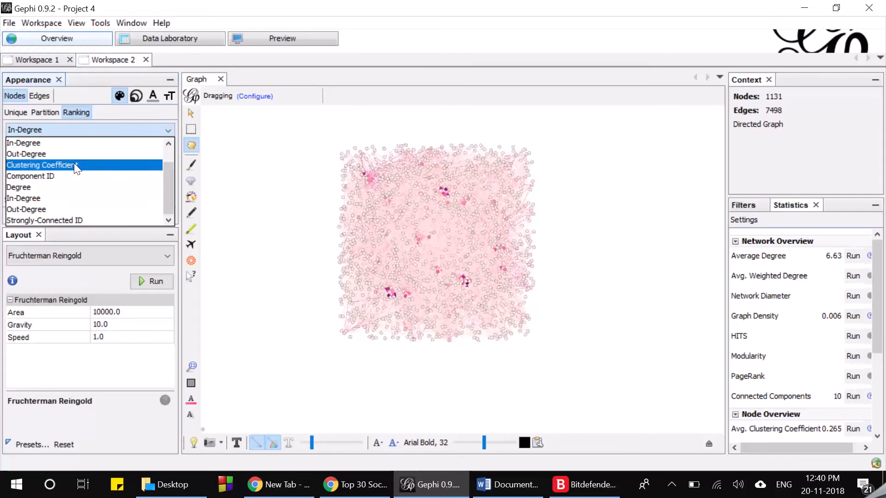
{"action": "scroll", "coordinate": [73, 181], "scroll_direction": "up", "scroll_amount": 1}
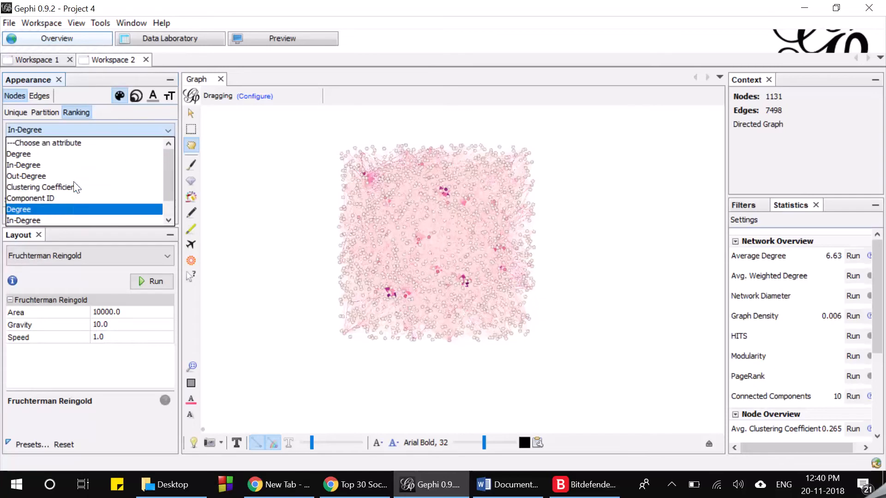
{"action": "left_click", "coordinate": [112, 121]}
{"action": "left_click", "coordinate": [33, 96]}
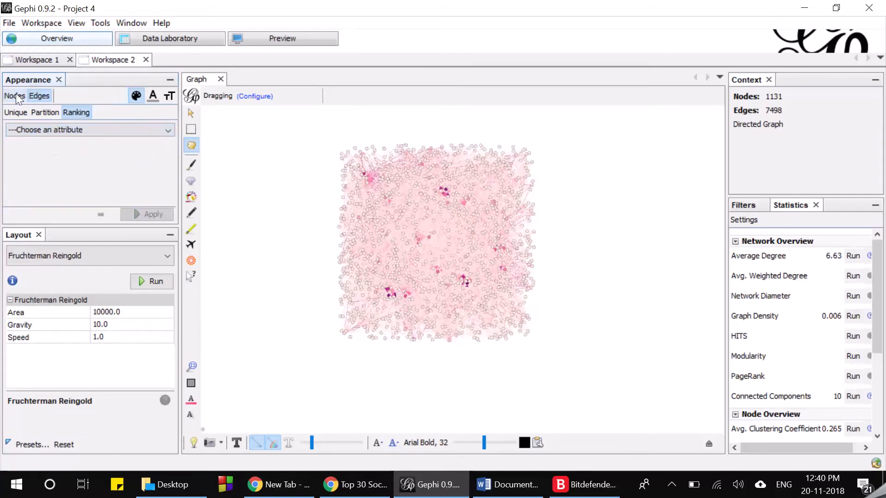
{"action": "left_click", "coordinate": [15, 96]}
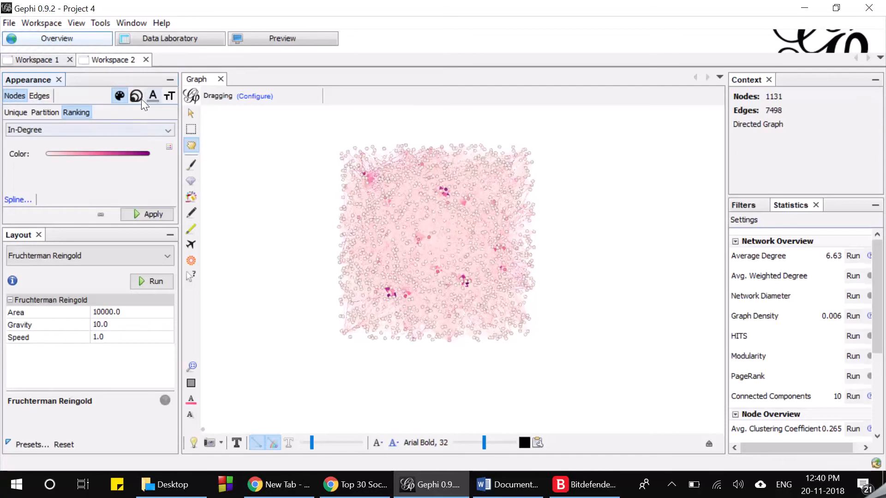
{"action": "left_click", "coordinate": [98, 131]}
{"action": "left_click", "coordinate": [98, 131]}
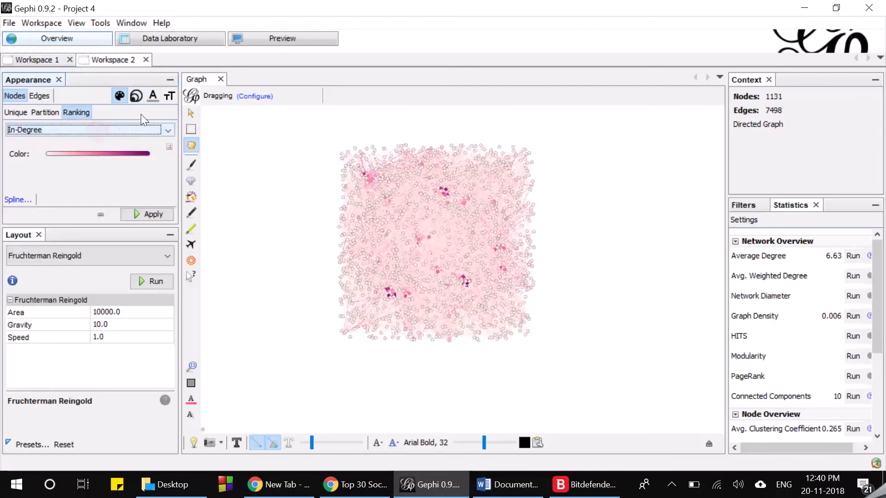
Size the nodes by Clustering Coefficient ranking with minimum size 30 and maximum size 45, and apply it to the graph
{"action": "left_click", "coordinate": [137, 101]}
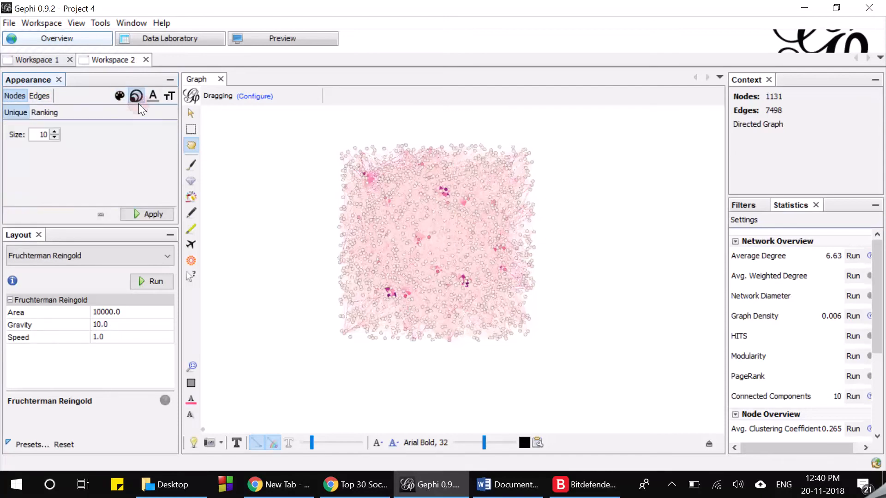
{"action": "left_click", "coordinate": [52, 115]}
{"action": "left_click", "coordinate": [57, 132]}
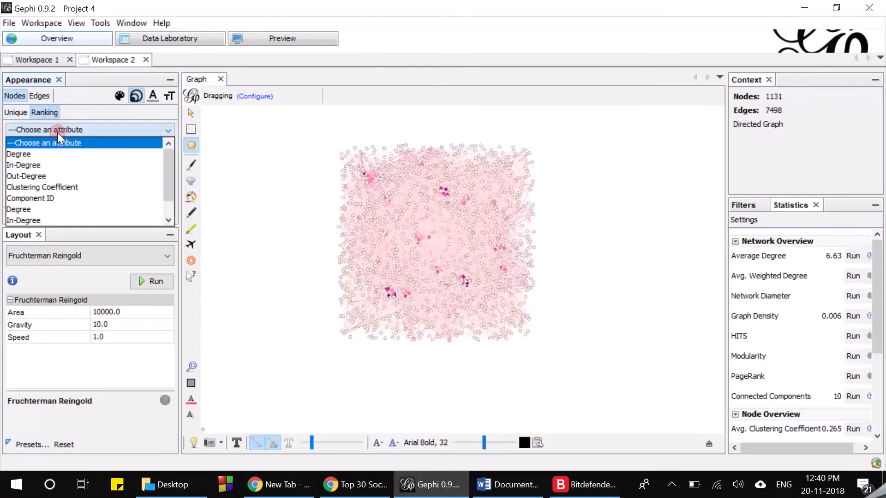
{"action": "left_click", "coordinate": [78, 185]}
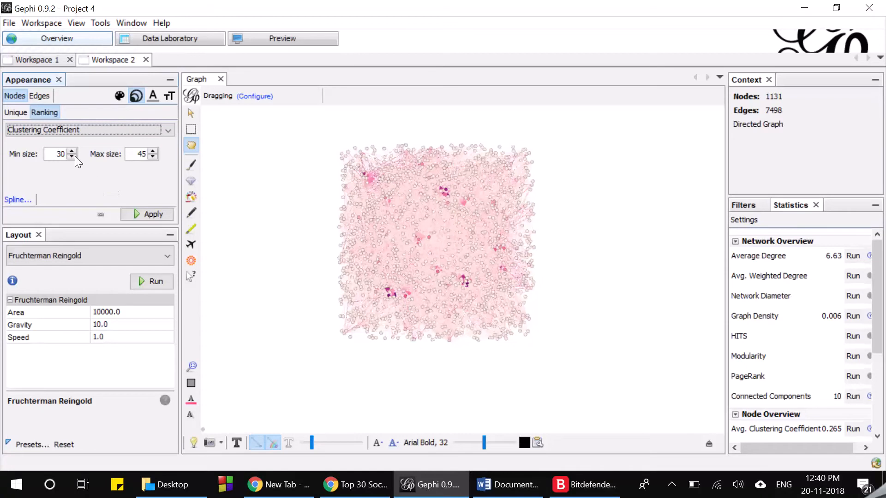
{"action": "left_click", "coordinate": [69, 156]}
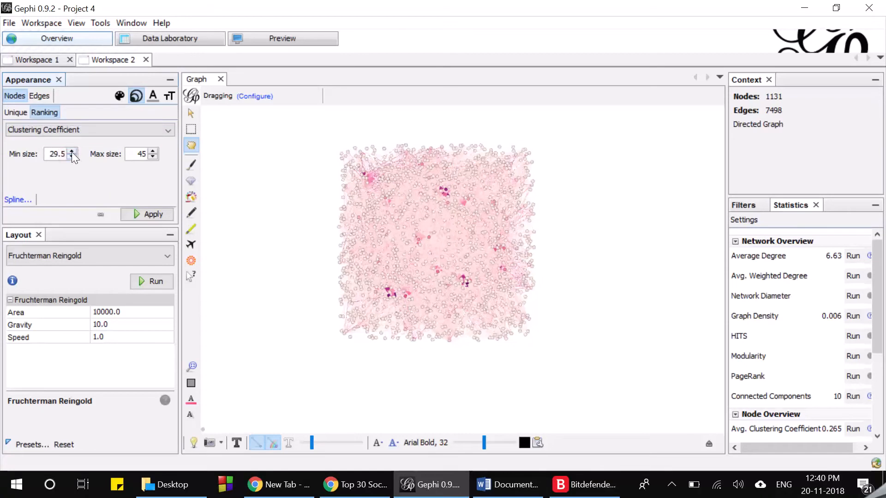
{"action": "left_click", "coordinate": [71, 151]}
{"action": "left_click", "coordinate": [129, 218]}
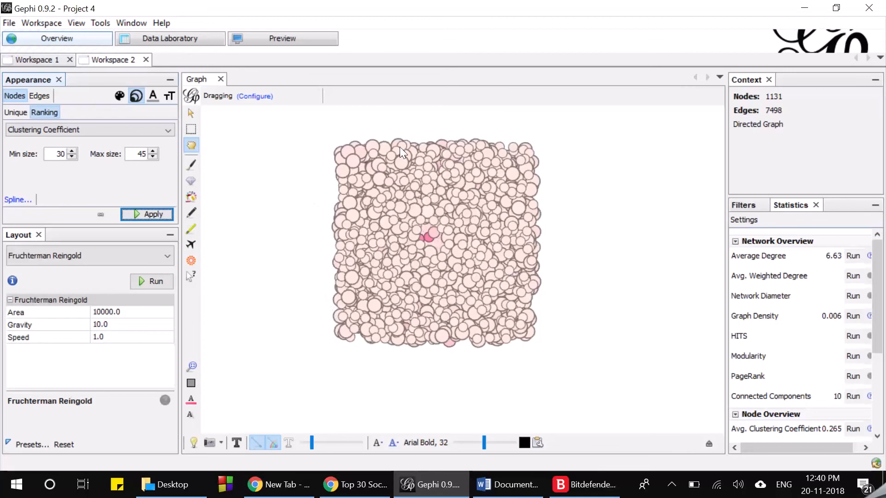
Return to the node color settings and look over the partition, unique and ranking modes
{"action": "left_click", "coordinate": [119, 96]}
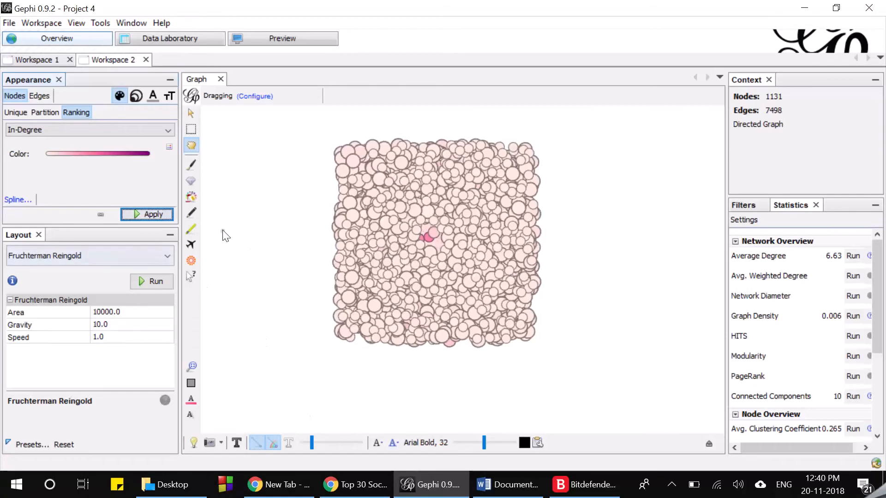
{"action": "left_click", "coordinate": [51, 116]}
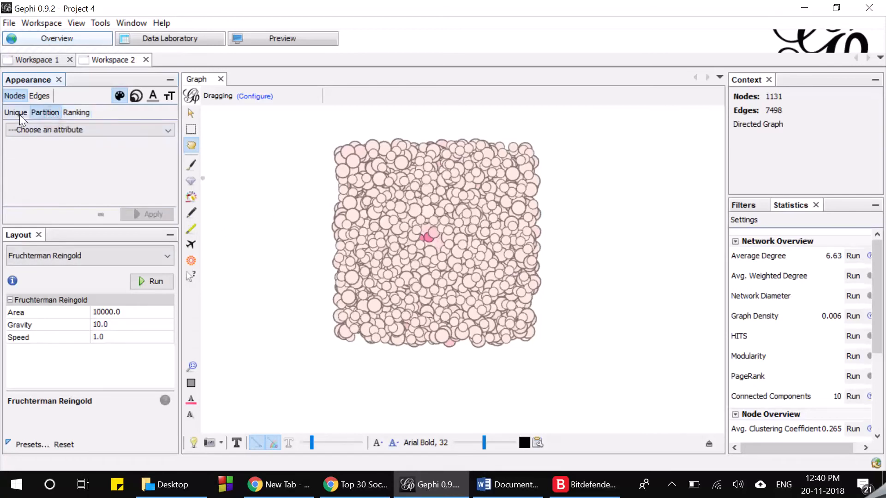
{"action": "left_click", "coordinate": [20, 114]}
{"action": "left_click", "coordinate": [56, 111]}
{"action": "left_click", "coordinate": [77, 110]}
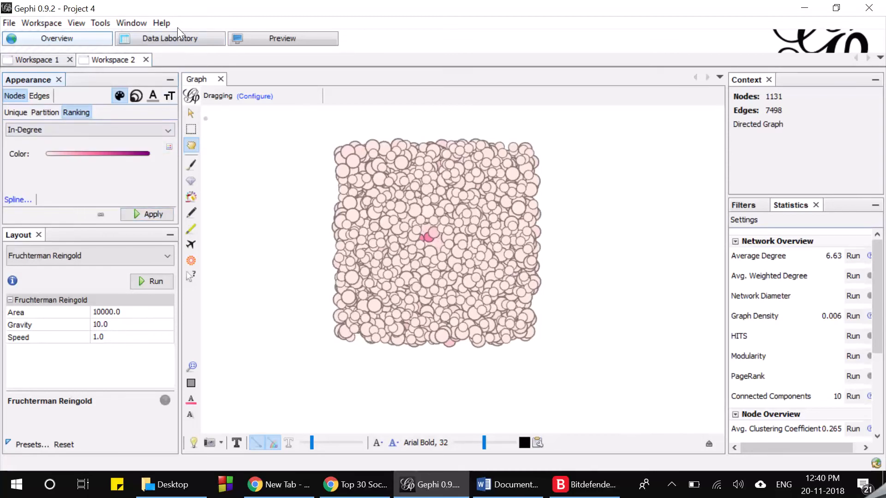
Inspect the nodes' degree and clustering coefficient values in the Data Laboratory, and return to the overview to look through the statistics list
{"action": "left_click", "coordinate": [184, 43]}
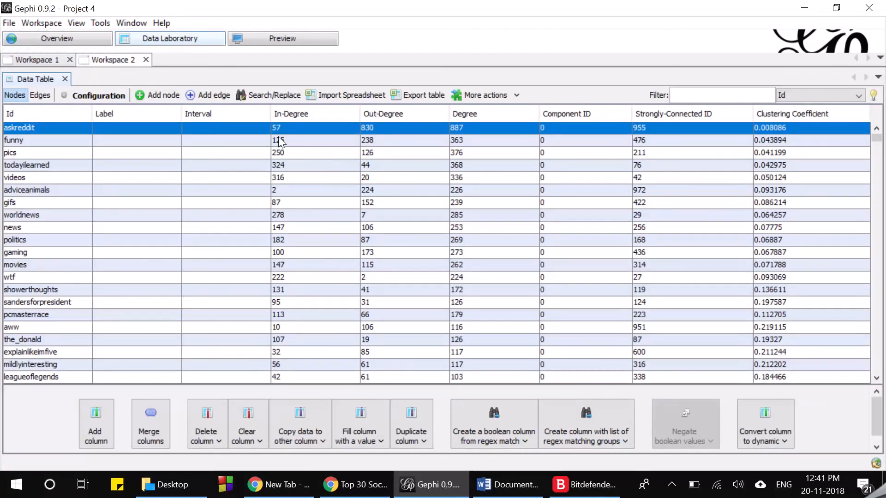
{"action": "left_click", "coordinate": [337, 190]}
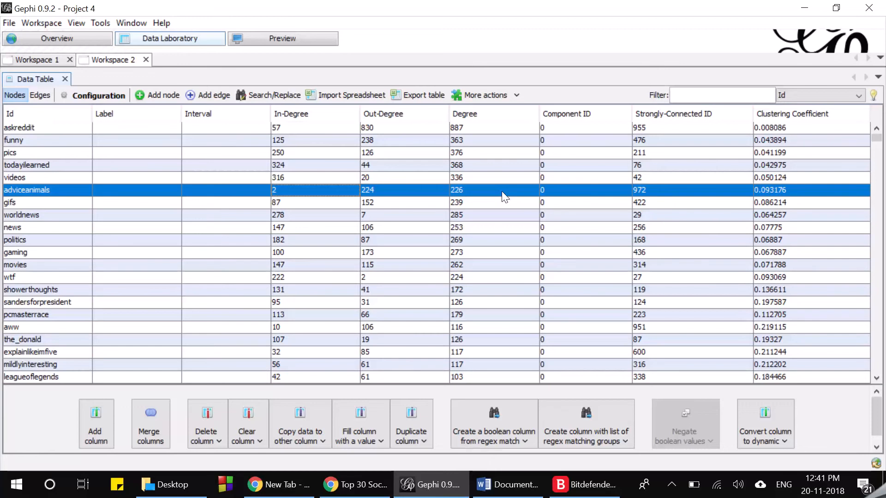
{"action": "left_click", "coordinate": [81, 130]}
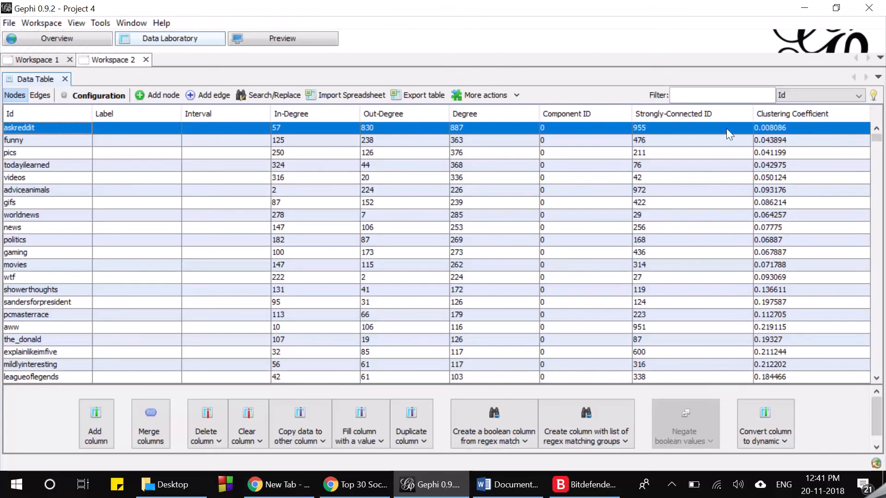
{"action": "left_click", "coordinate": [782, 162]}
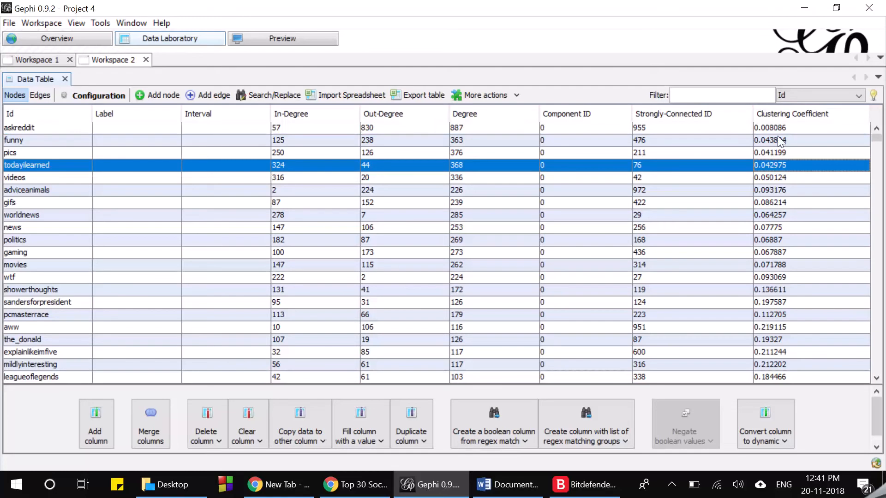
{"action": "left_click", "coordinate": [777, 138]}
{"action": "left_click", "coordinate": [783, 165]}
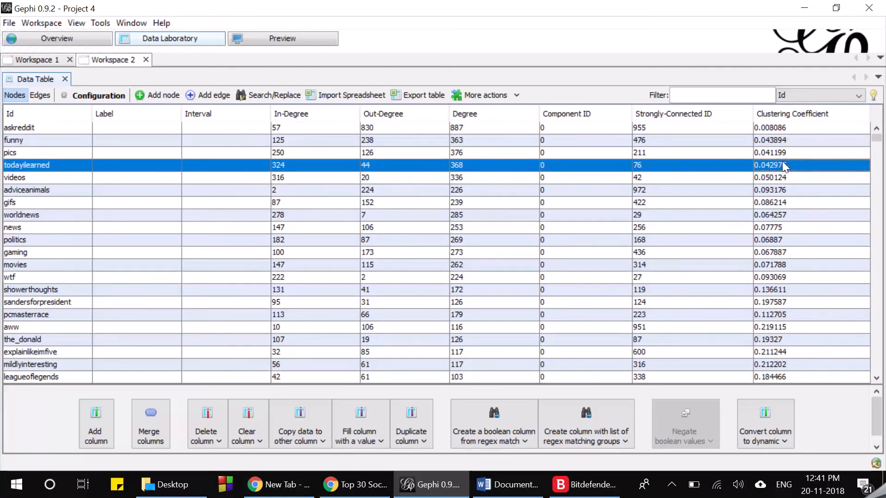
{"action": "left_click", "coordinate": [774, 130]}
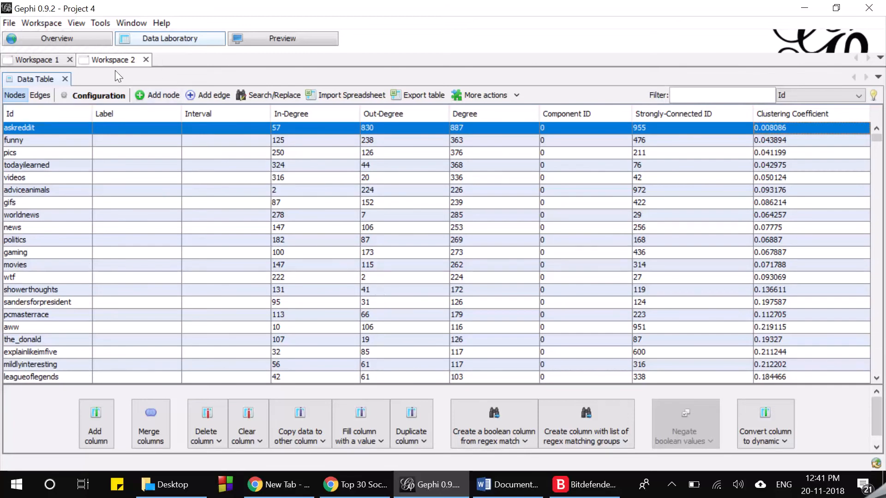
{"action": "left_click", "coordinate": [79, 40]}
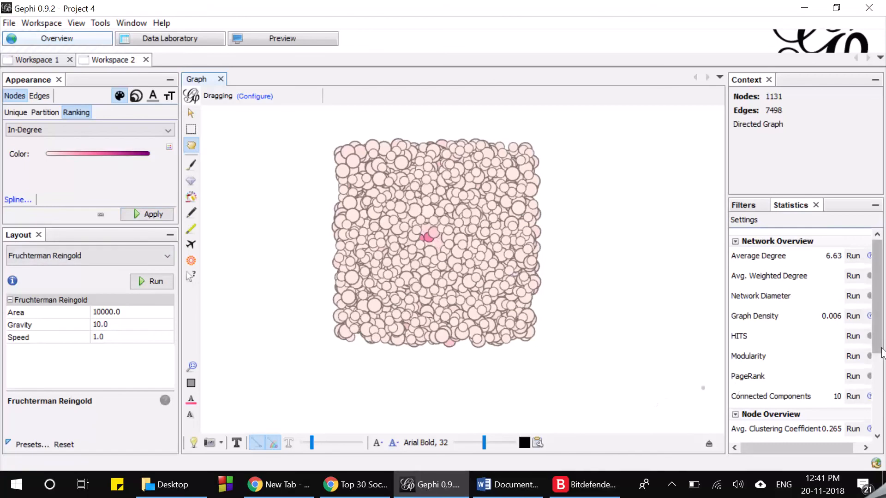
{"action": "scroll", "coordinate": [876, 406], "scroll_direction": "down", "scroll_amount": 5}
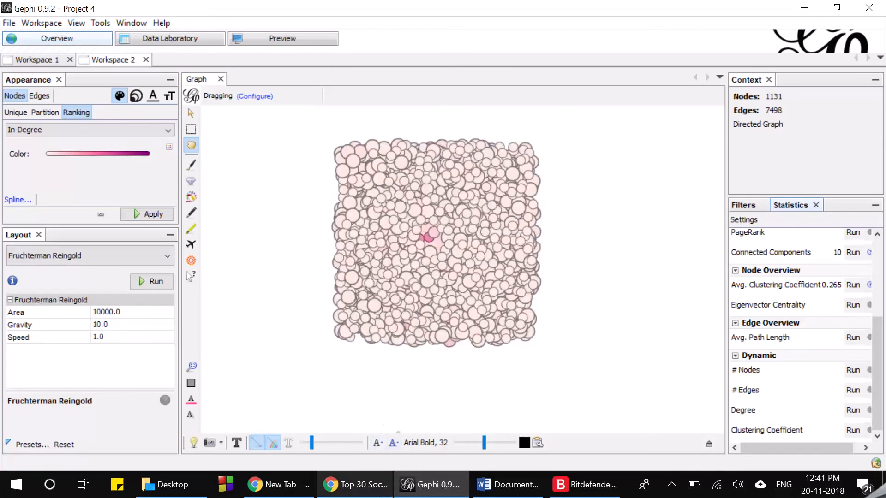
Switch to Netlytic in Chrome and look over the name network analysis page of the TEST dataset
{"action": "key", "text": "alt+Tab"}
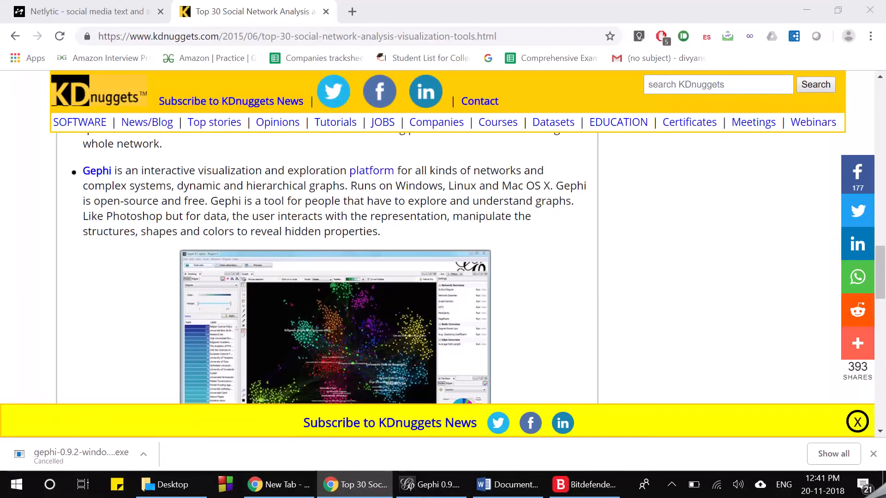
{"action": "left_click", "coordinate": [76, 5]}
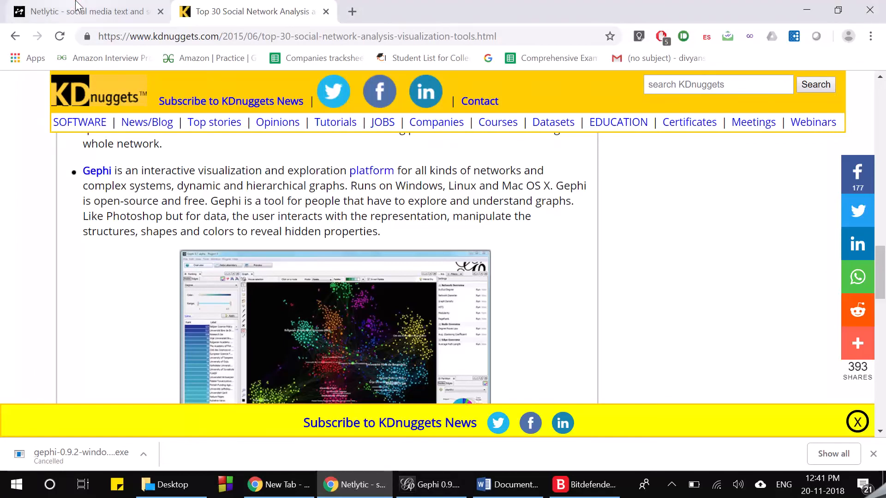
{"action": "left_click", "coordinate": [77, 5]}
{"action": "scroll", "coordinate": [331, 295], "scroll_direction": "down", "scroll_amount": 2}
{"action": "scroll", "coordinate": [330, 295], "scroll_direction": "down", "scroll_amount": 1}
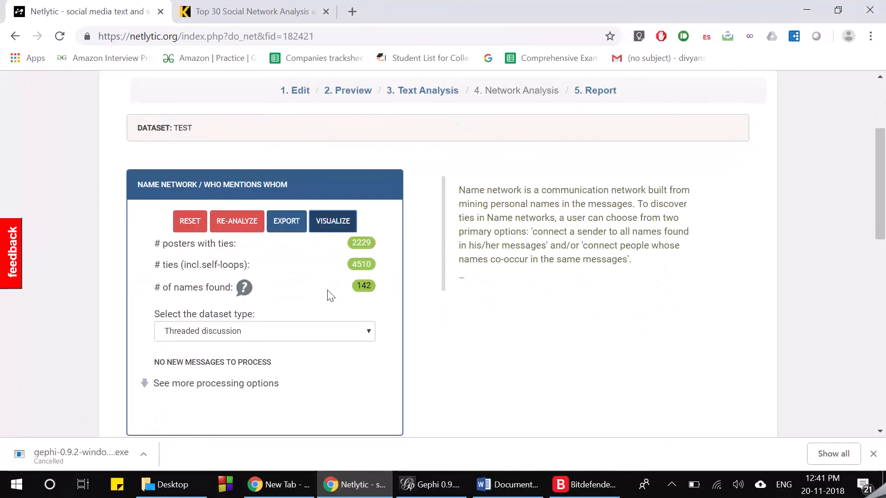
{"action": "scroll", "coordinate": [329, 293], "scroll_direction": "up", "scroll_amount": 3}
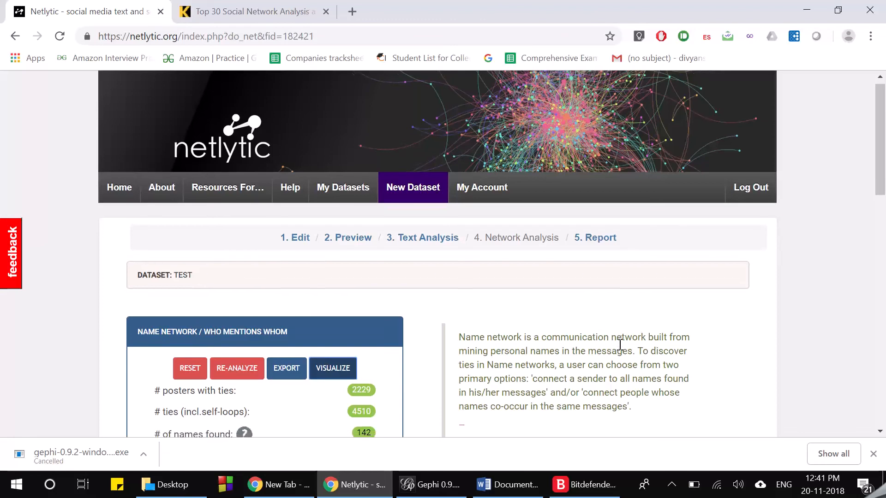
{"action": "scroll", "coordinate": [620, 346], "scroll_direction": "down", "scroll_amount": 4}
{"action": "scroll", "coordinate": [884, 202], "scroll_direction": "up", "scroll_amount": 5}
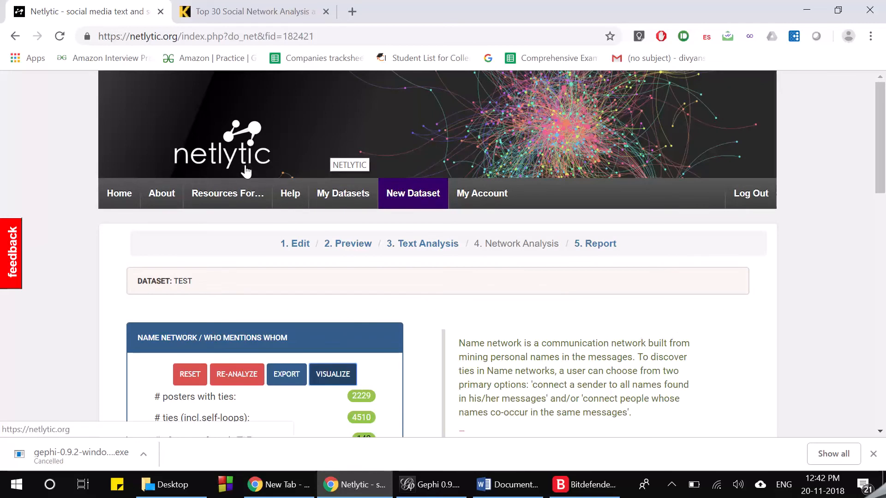
{"action": "left_click_drag", "start_coordinate": [879, 132], "coordinate": [834, 20]}
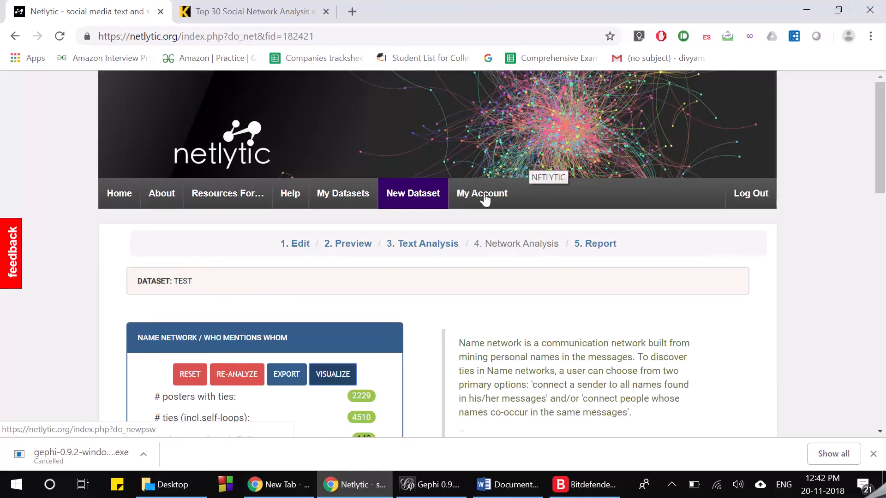
{"action": "scroll", "coordinate": [405, 256], "scroll_direction": "down", "scroll_amount": 1}
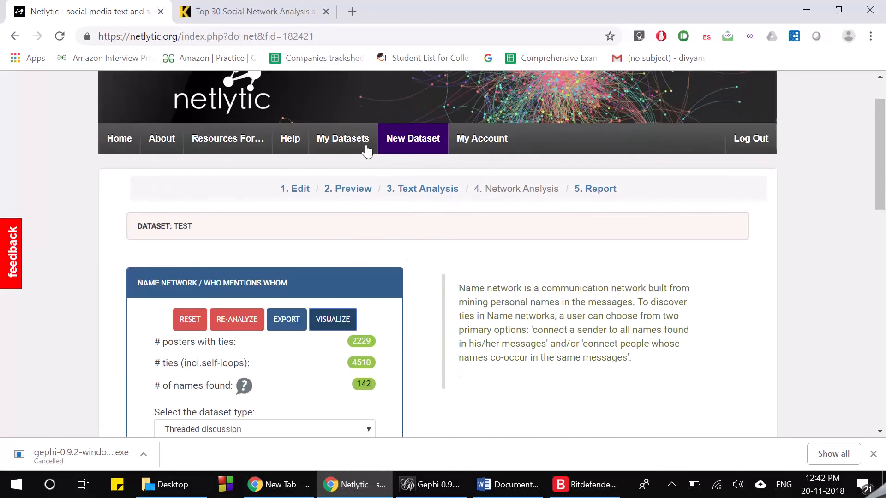
Open Netlytic's New Dataset page and look through its contents
{"action": "left_click", "coordinate": [396, 148]}
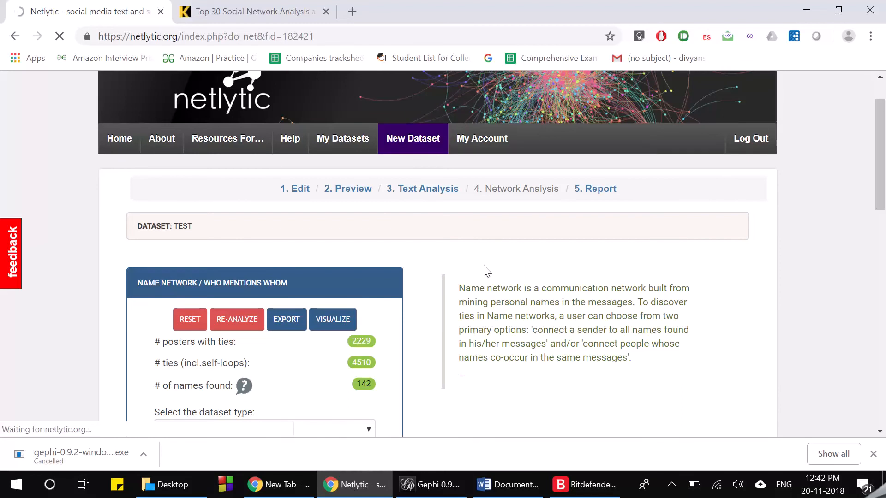
{"action": "scroll", "coordinate": [484, 266], "scroll_direction": "down", "scroll_amount": 2}
{"action": "scroll", "coordinate": [484, 266], "scroll_direction": "up", "scroll_amount": 1}
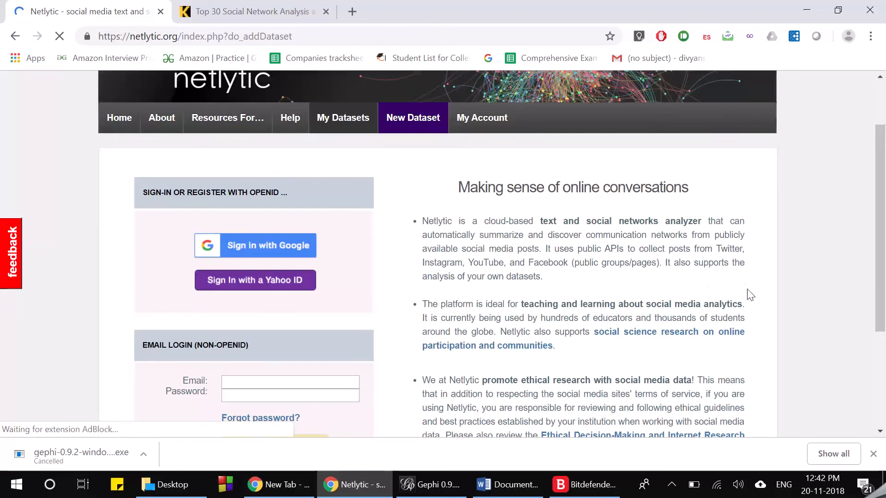
{"action": "scroll", "coordinate": [747, 293], "scroll_direction": "down", "scroll_amount": 3}
{"action": "scroll", "coordinate": [750, 295], "scroll_direction": "down", "scroll_amount": 1}
{"action": "scroll", "coordinate": [750, 296], "scroll_direction": "up", "scroll_amount": 5}
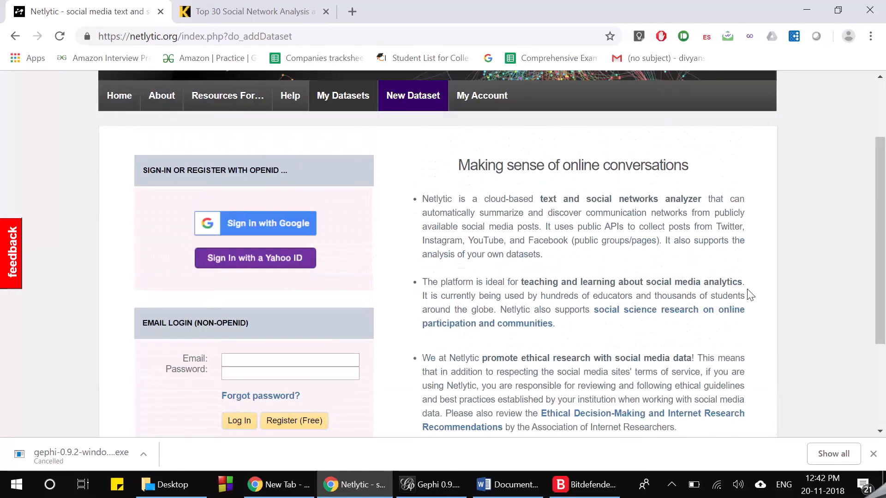
Go to Netlytic's My Datasets page and sign in with the listed Google account
{"action": "scroll", "coordinate": [747, 293], "scroll_direction": "down", "scroll_amount": 2}
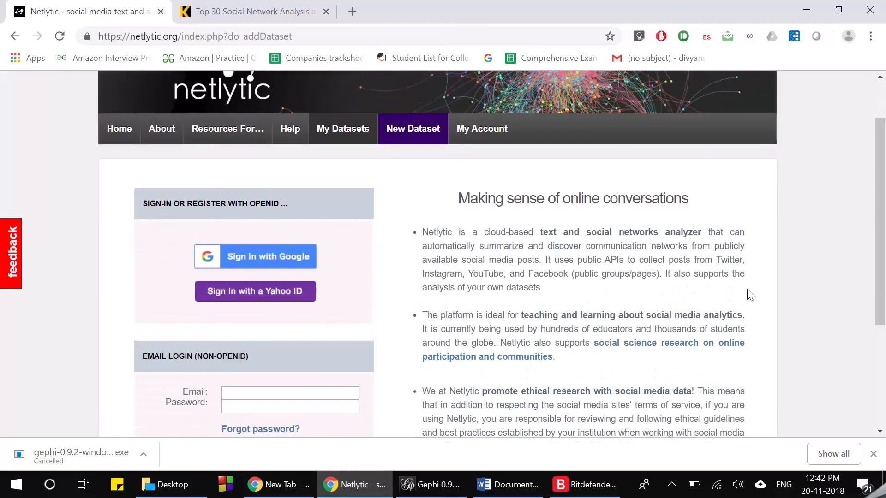
{"action": "scroll", "coordinate": [748, 293], "scroll_direction": "up", "scroll_amount": 1}
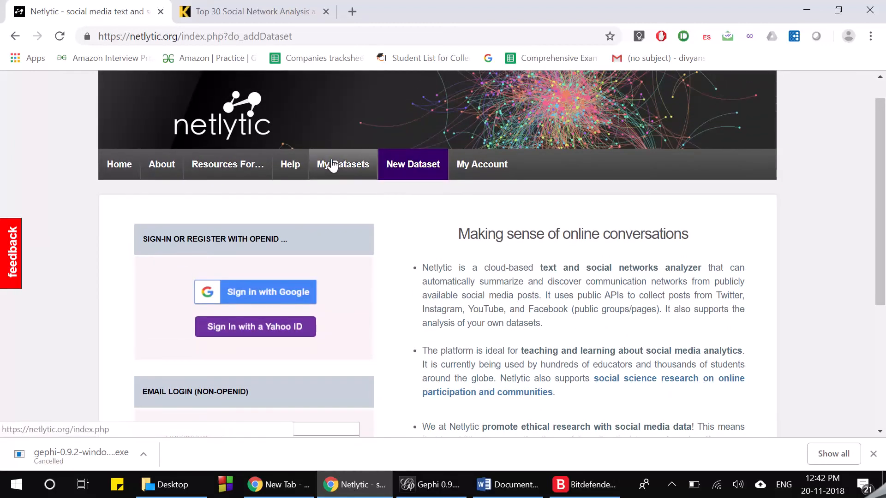
{"action": "left_click", "coordinate": [331, 161]}
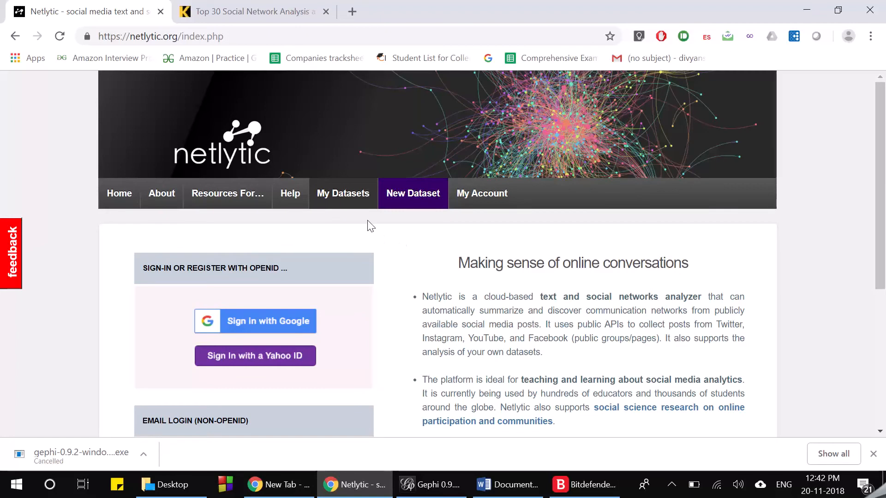
{"action": "left_click", "coordinate": [352, 198]}
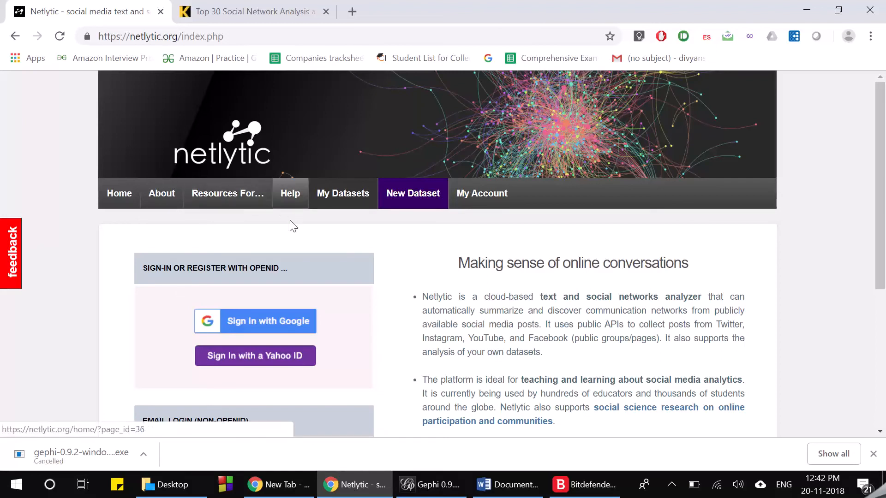
{"action": "left_click", "coordinate": [289, 325]}
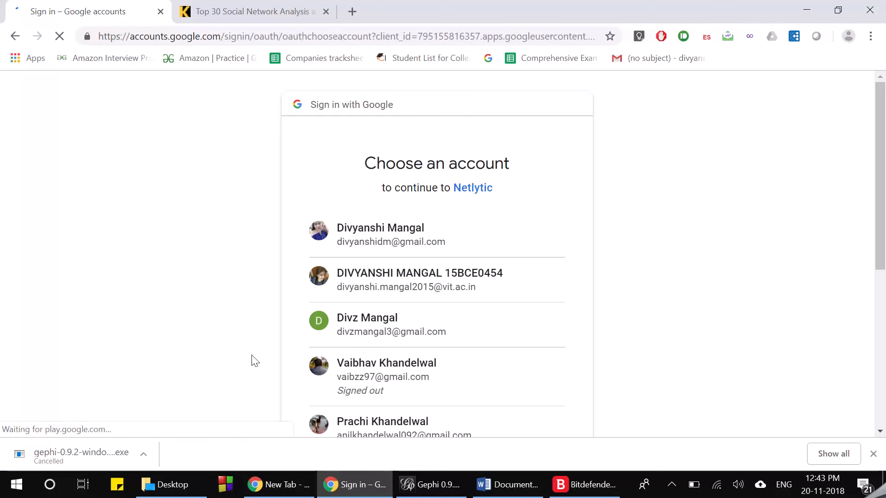
{"action": "scroll", "coordinate": [257, 360], "scroll_direction": "down", "scroll_amount": 3}
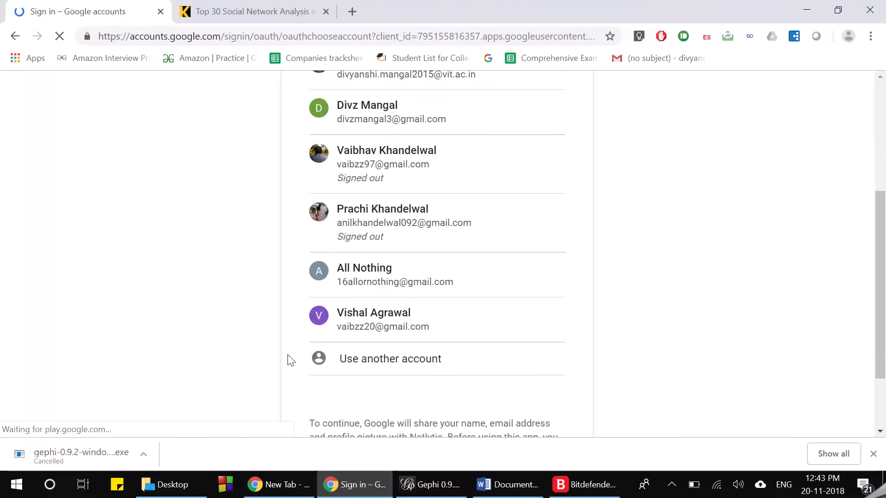
{"action": "left_click", "coordinate": [398, 325]}
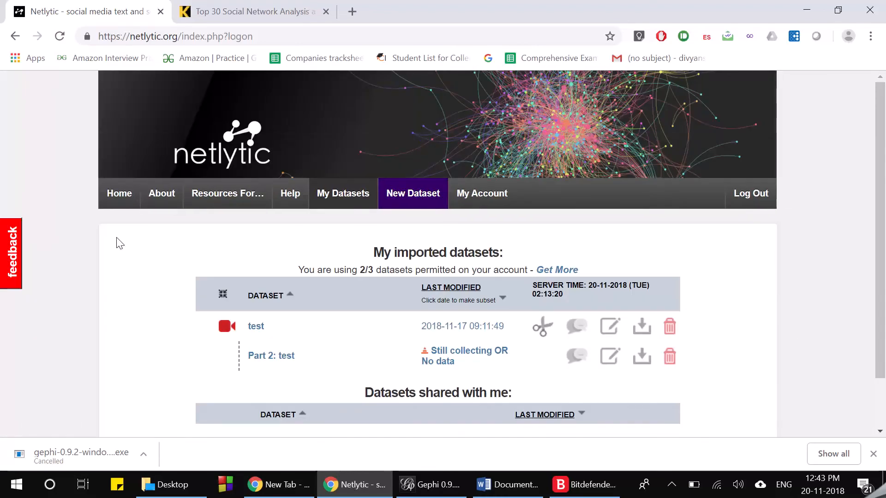
Open the New Dataset page and look over the available data import sources
{"action": "left_click", "coordinate": [411, 205]}
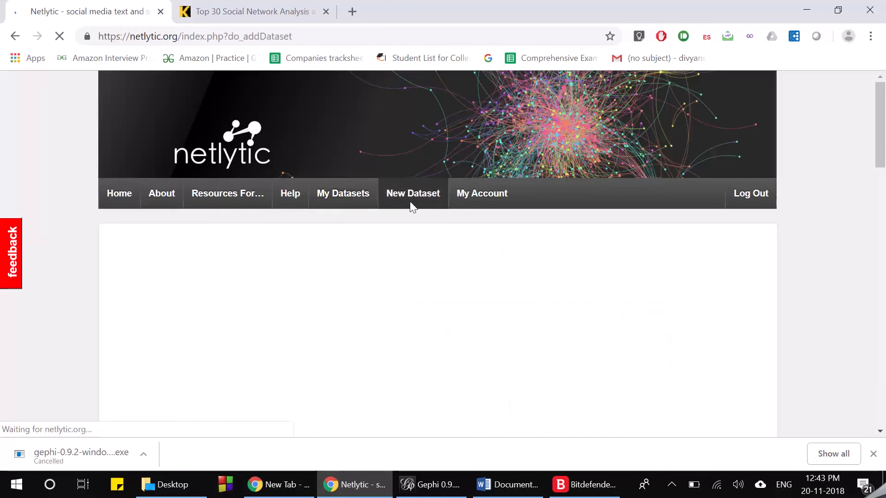
{"action": "scroll", "coordinate": [92, 350], "scroll_direction": "down", "scroll_amount": 2}
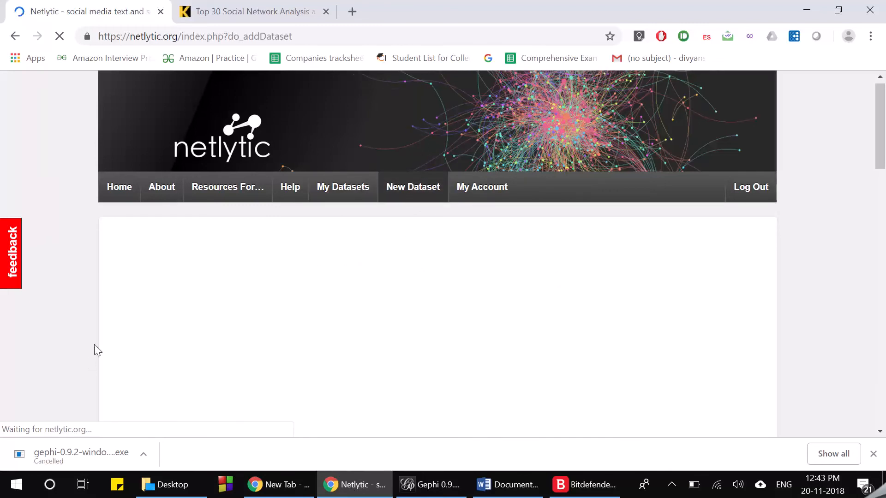
{"action": "scroll", "coordinate": [97, 350], "scroll_direction": "down", "scroll_amount": 1}
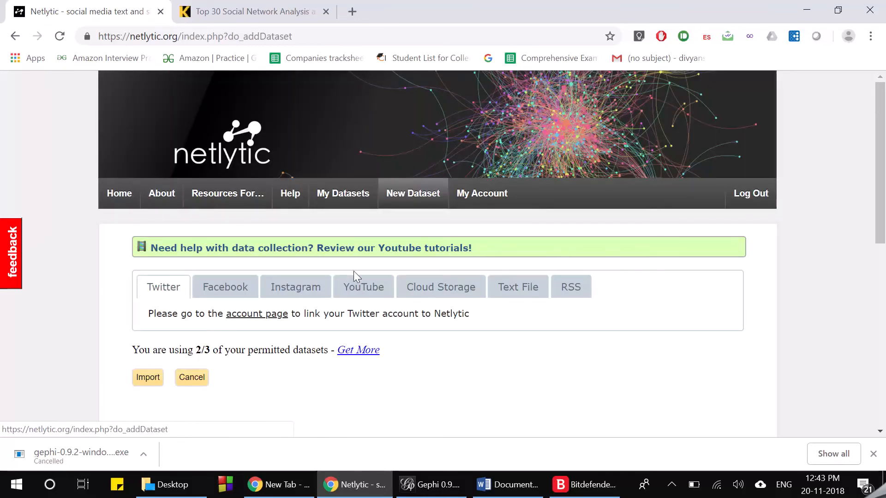
Return to the imported datasets list and open the main test dataset
{"action": "left_click", "coordinate": [346, 197]}
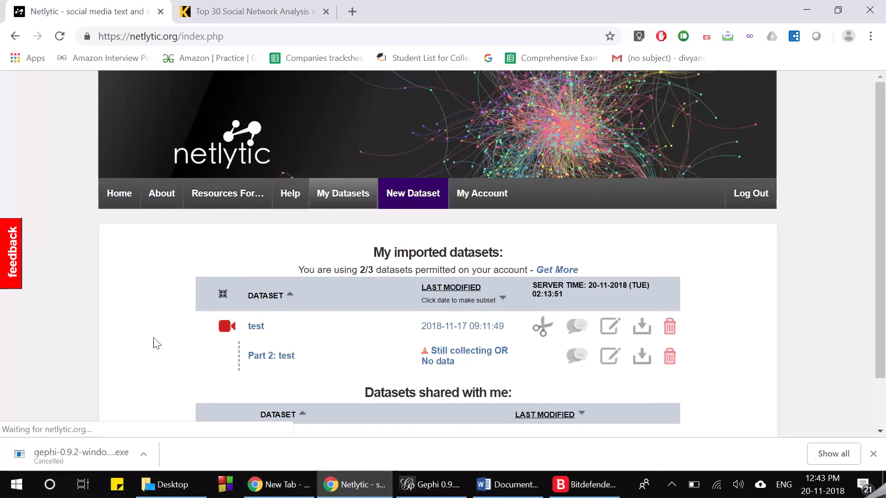
{"action": "scroll", "coordinate": [154, 344], "scroll_direction": "down", "scroll_amount": 1}
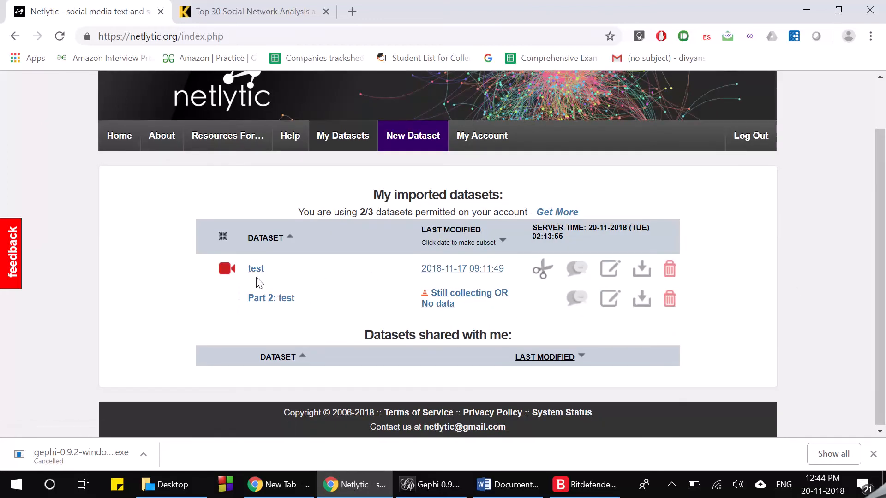
{"action": "left_click", "coordinate": [257, 270]}
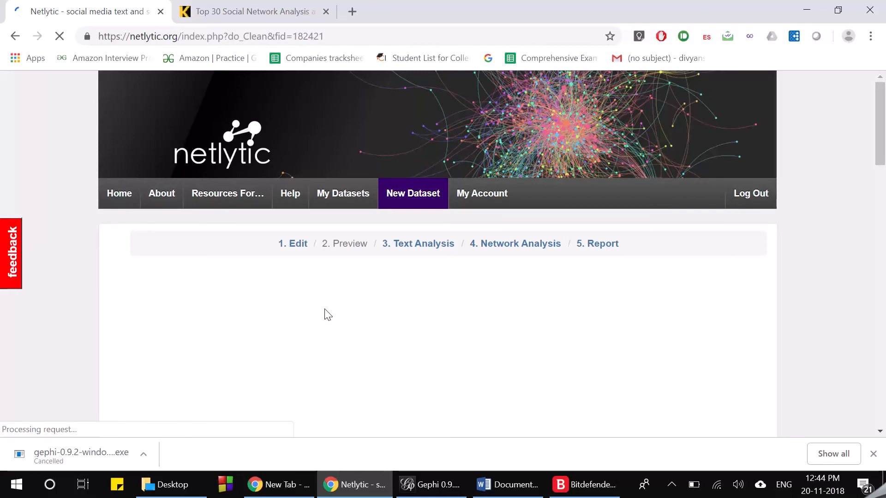
Examine the test dataset's previewed records across the link, date, author, title, description, like count, reply count and reply-to columns
{"action": "scroll", "coordinate": [327, 315], "scroll_direction": "down", "scroll_amount": 3}
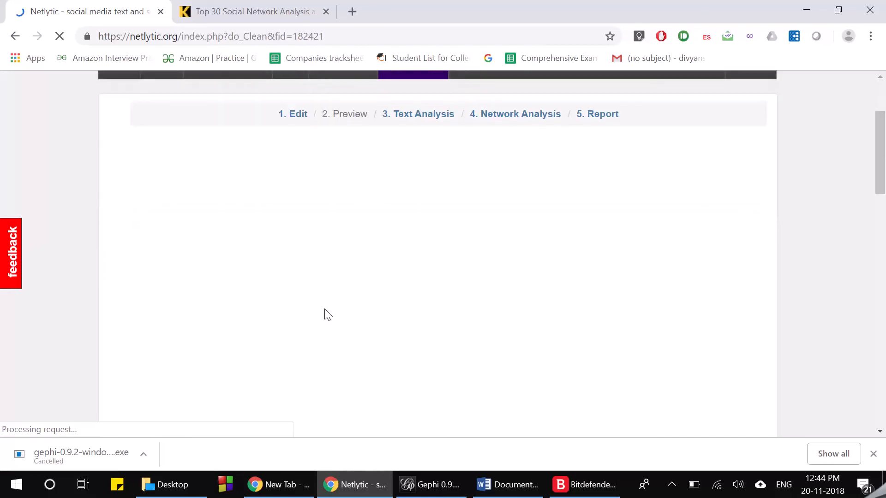
{"action": "scroll", "coordinate": [327, 315], "scroll_direction": "up", "scroll_amount": 3}
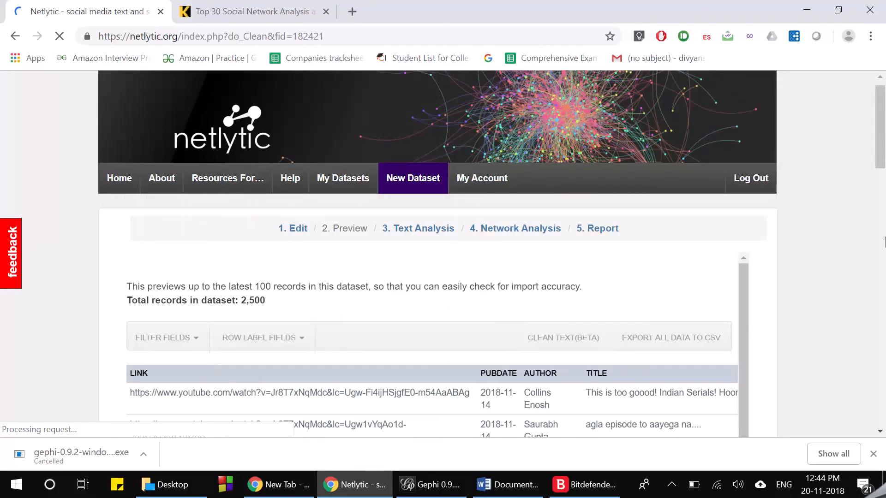
{"action": "scroll", "coordinate": [688, 259], "scroll_direction": "down", "scroll_amount": 4}
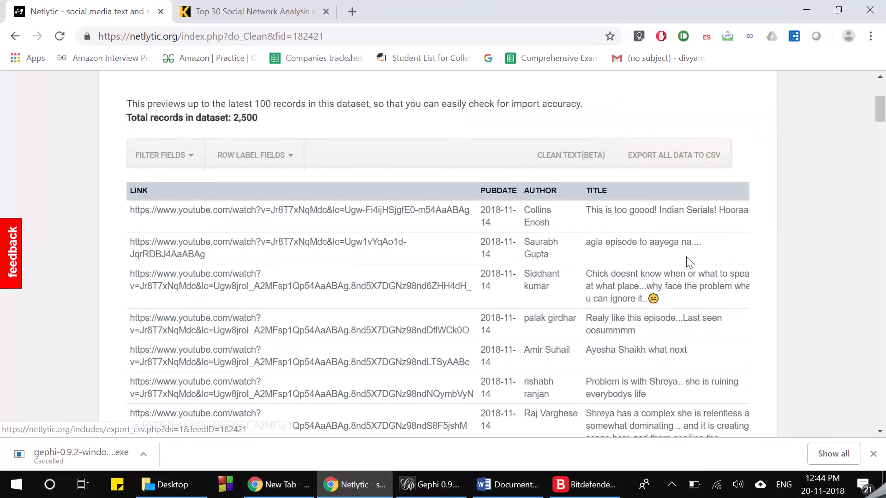
{"action": "scroll", "coordinate": [689, 261], "scroll_direction": "down", "scroll_amount": 1}
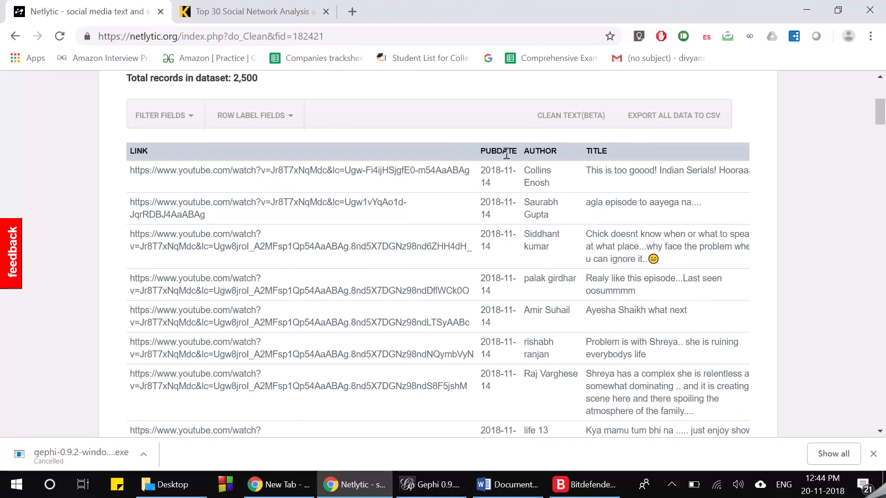
{"action": "scroll", "coordinate": [538, 300], "scroll_direction": "down", "scroll_amount": 7}
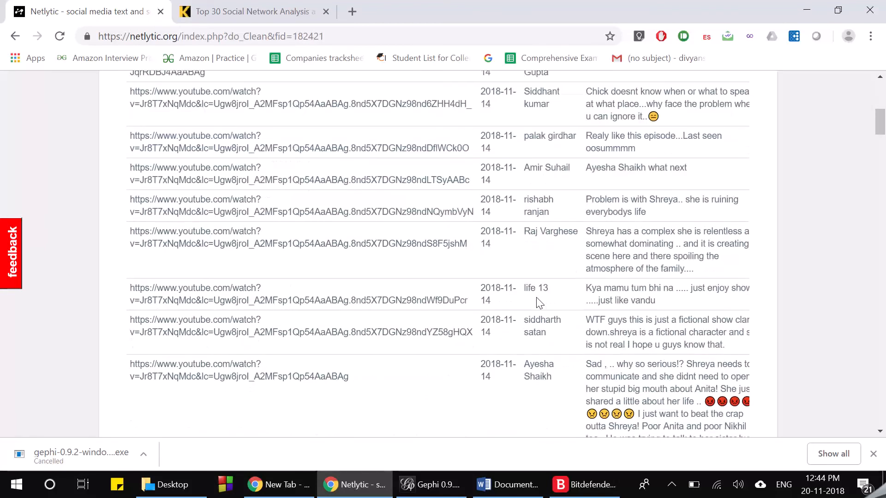
{"action": "scroll", "coordinate": [737, 314], "scroll_direction": "up", "scroll_amount": 6}
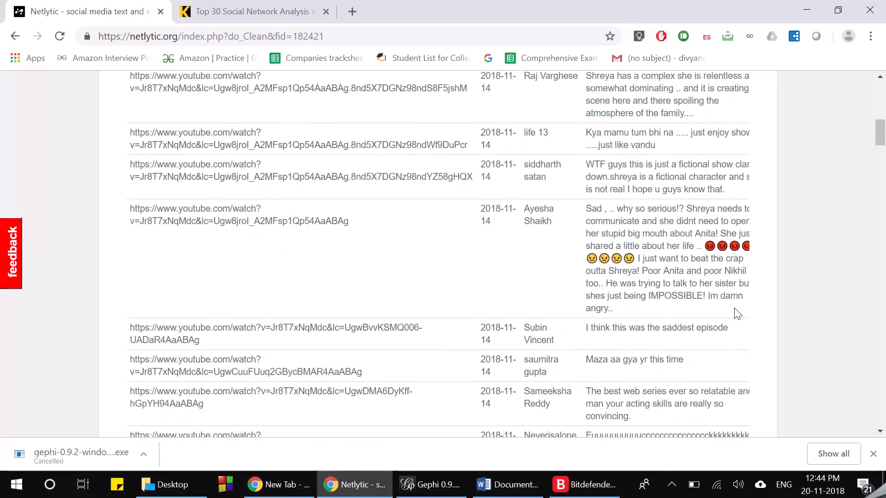
{"action": "scroll", "coordinate": [737, 314], "scroll_direction": "right", "scroll_amount": 7}
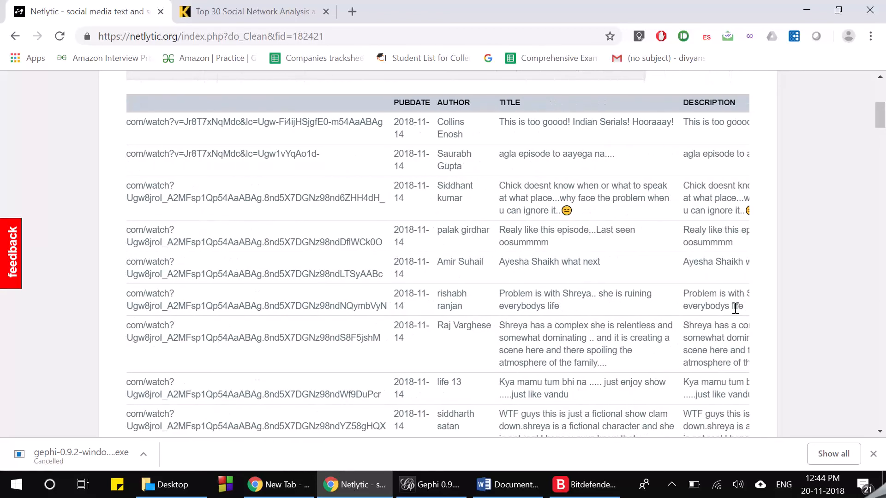
{"action": "scroll", "coordinate": [736, 310], "scroll_direction": "right", "scroll_amount": 1}
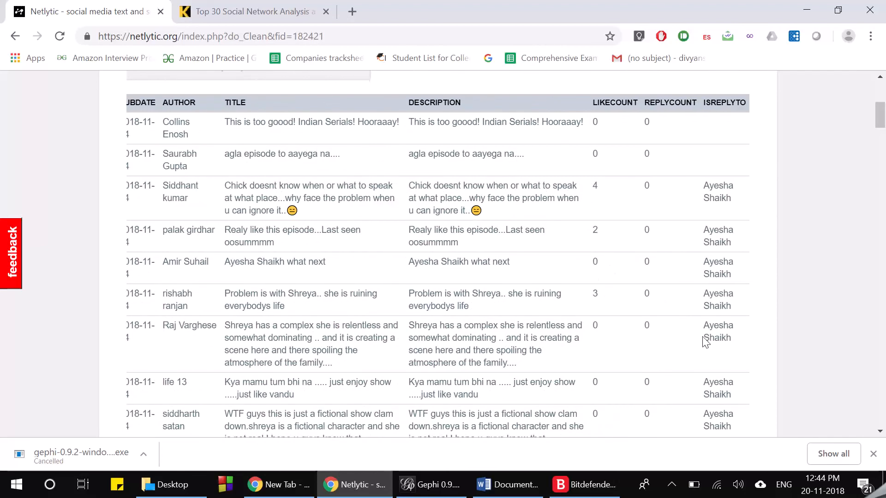
{"action": "scroll", "coordinate": [619, 252], "scroll_direction": "left", "scroll_amount": 6}
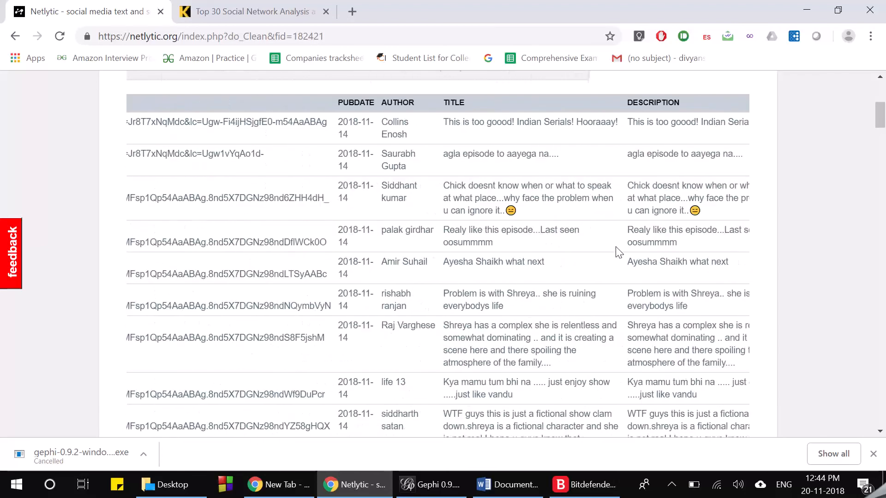
{"action": "scroll", "coordinate": [607, 254], "scroll_direction": "right", "scroll_amount": 6}
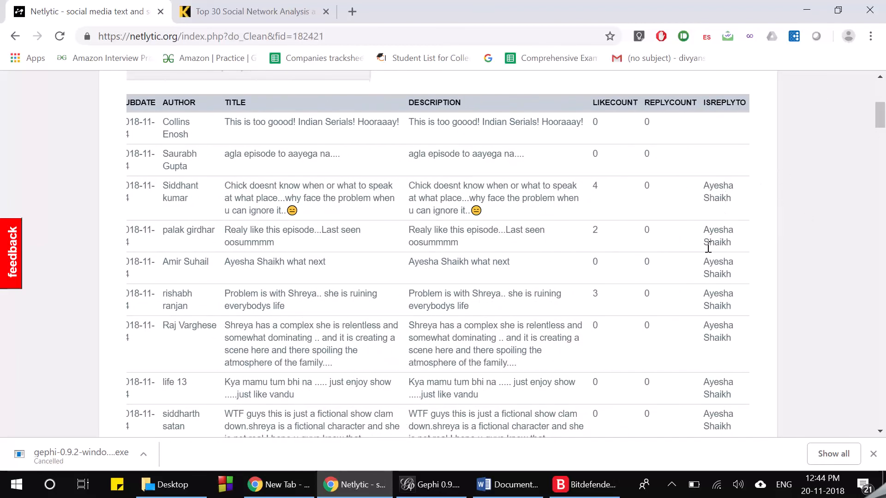
{"action": "scroll", "coordinate": [680, 247], "scroll_direction": "left", "scroll_amount": 3}
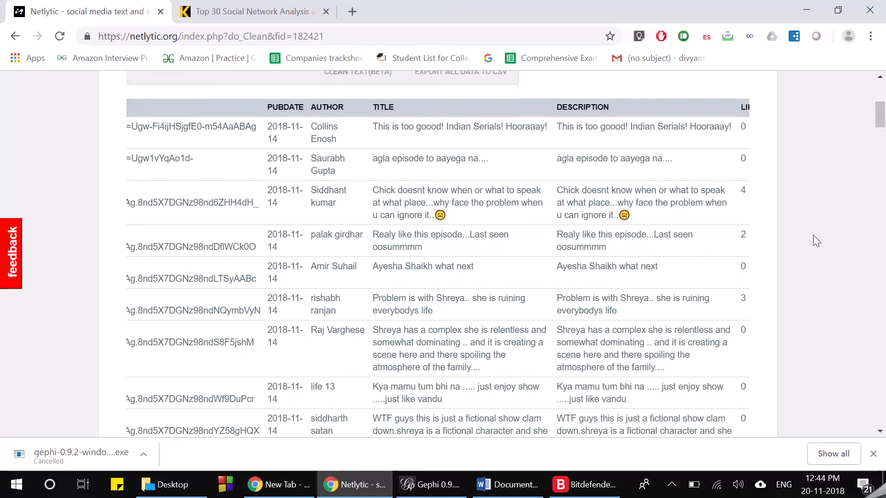
{"action": "scroll", "coordinate": [813, 235], "scroll_direction": "up", "scroll_amount": 5}
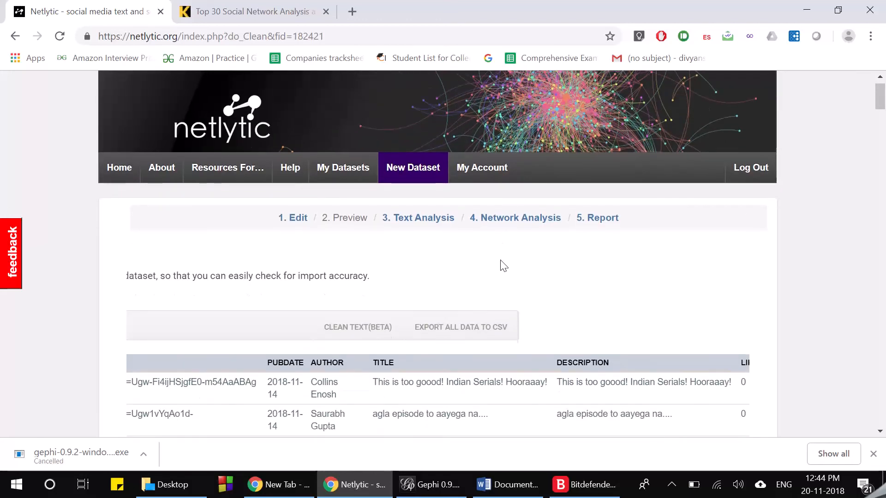
Open the network analysis of the TEST dataset and try to re-analyze its name network
{"action": "left_click", "coordinate": [511, 219]}
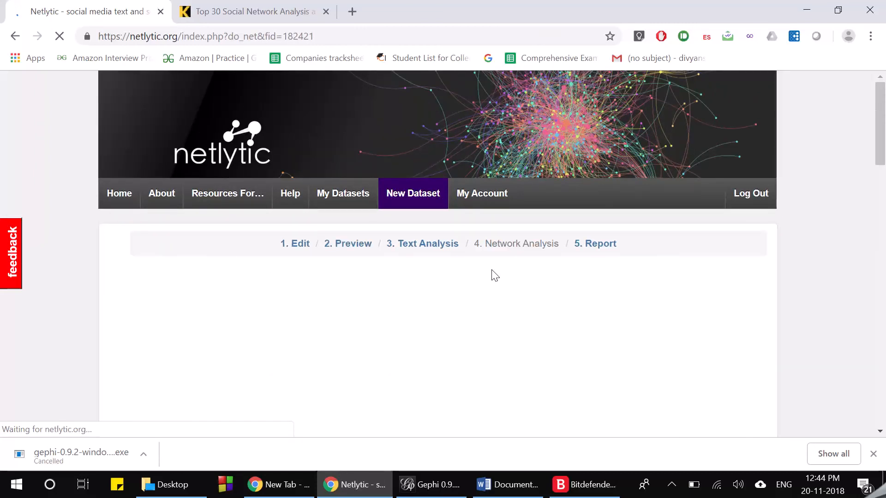
{"action": "scroll", "coordinate": [494, 276], "scroll_direction": "down", "scroll_amount": 1}
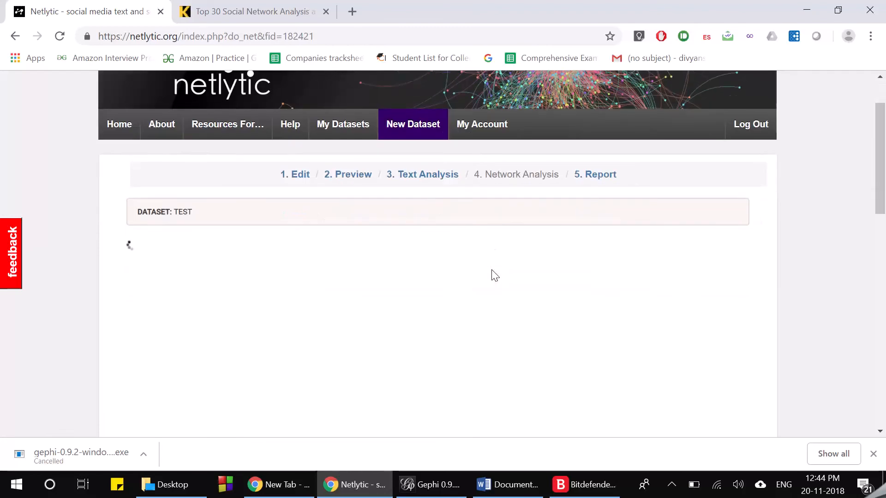
{"action": "scroll", "coordinate": [494, 276], "scroll_direction": "down", "scroll_amount": 1}
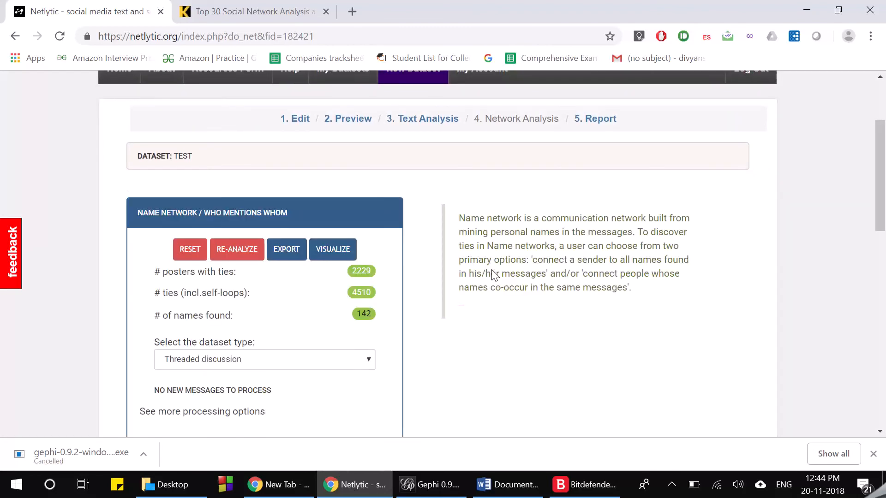
{"action": "scroll", "coordinate": [494, 276], "scroll_direction": "down", "scroll_amount": 1}
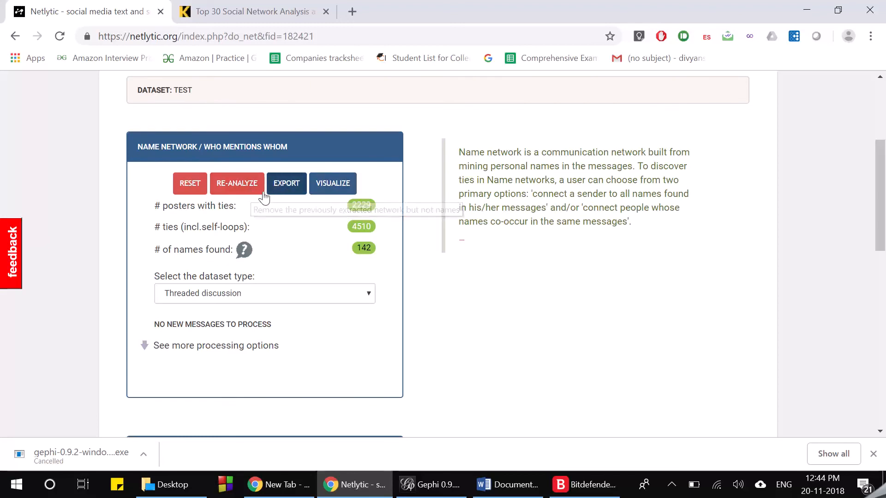
{"action": "left_click", "coordinate": [242, 189]}
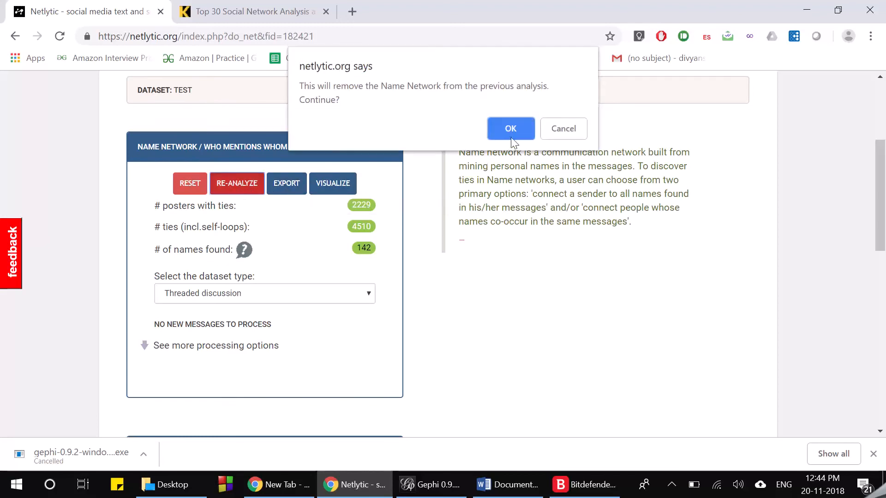
{"action": "left_click", "coordinate": [525, 129]}
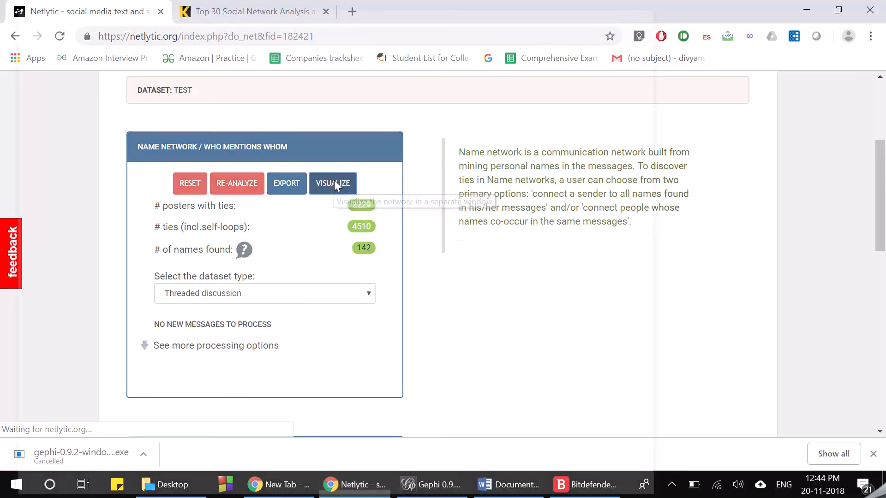
Visualize the name network in a separate window, maximize that window, and choose to wait for the unresponsive pages
{"action": "left_click", "coordinate": [334, 184]}
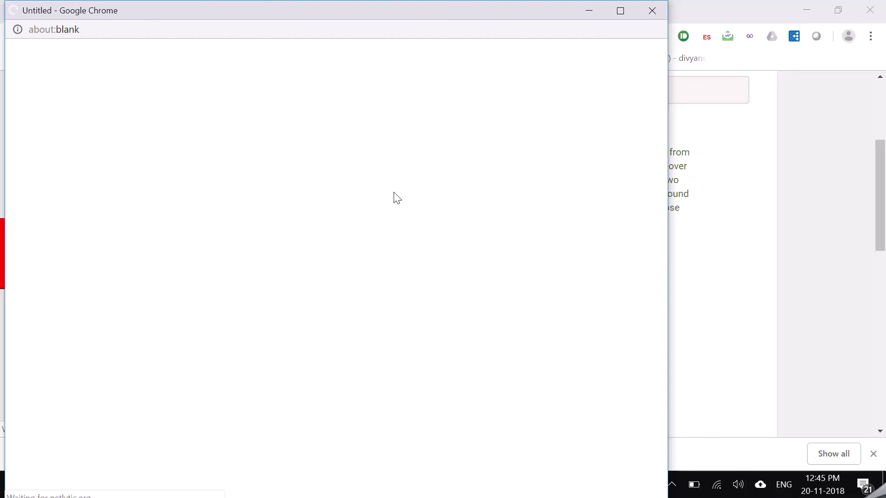
{"action": "left_click_drag", "start_coordinate": [425, 12], "coordinate": [606, 6]}
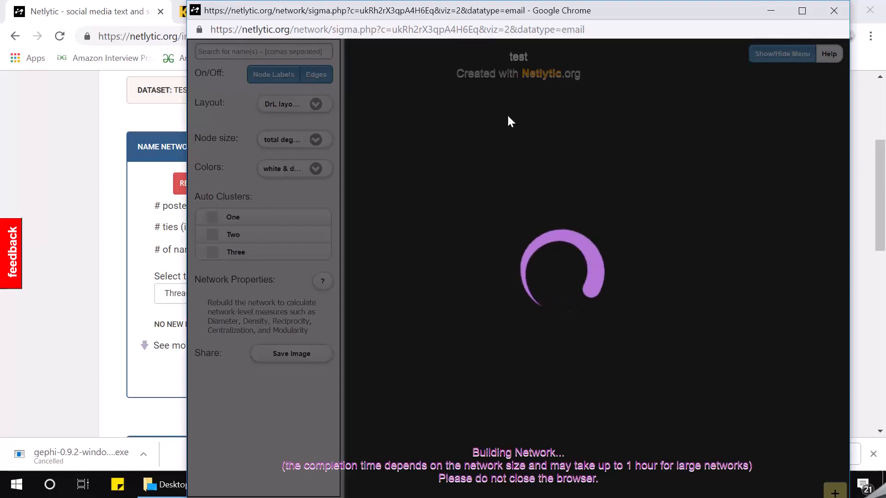
{"action": "left_click_drag", "start_coordinate": [550, 11], "coordinate": [511, 4]}
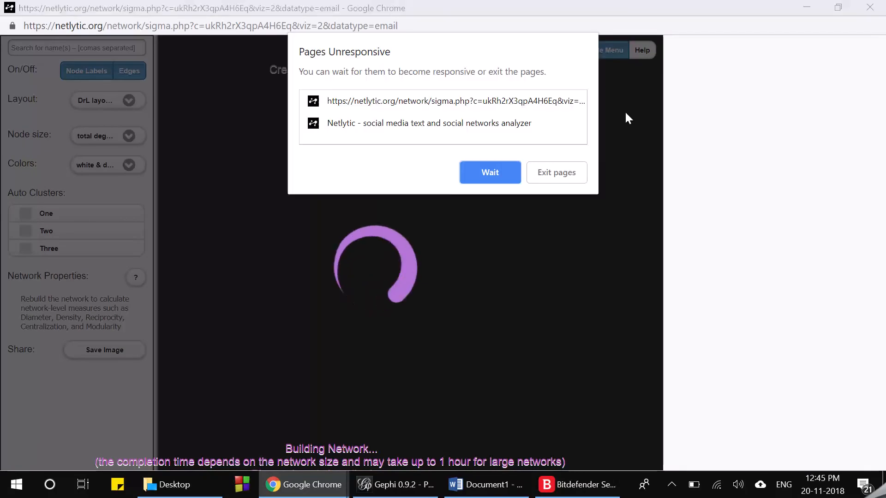
{"action": "left_click", "coordinate": [495, 171]}
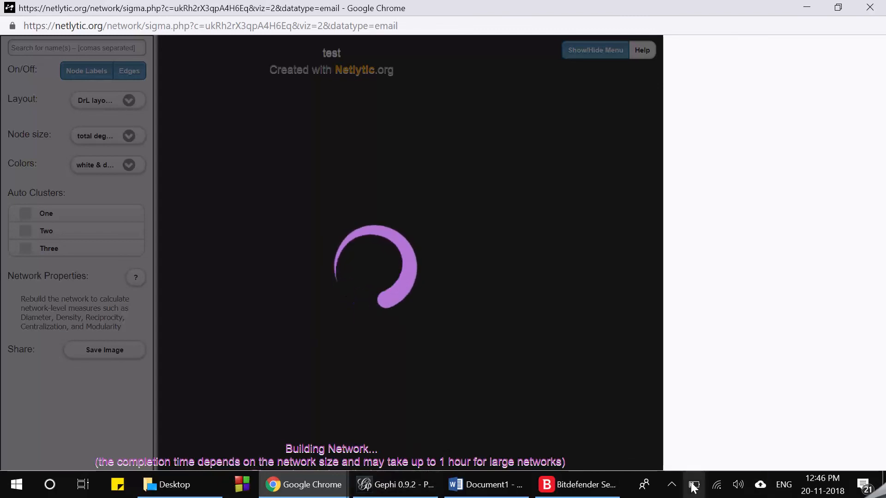
{"action": "left_click", "coordinate": [672, 485]}
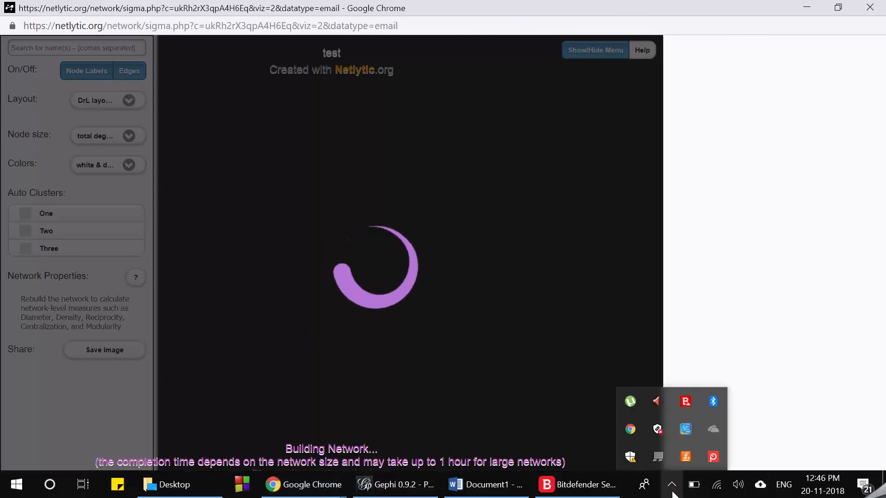
{"action": "right_click", "coordinate": [711, 461]}
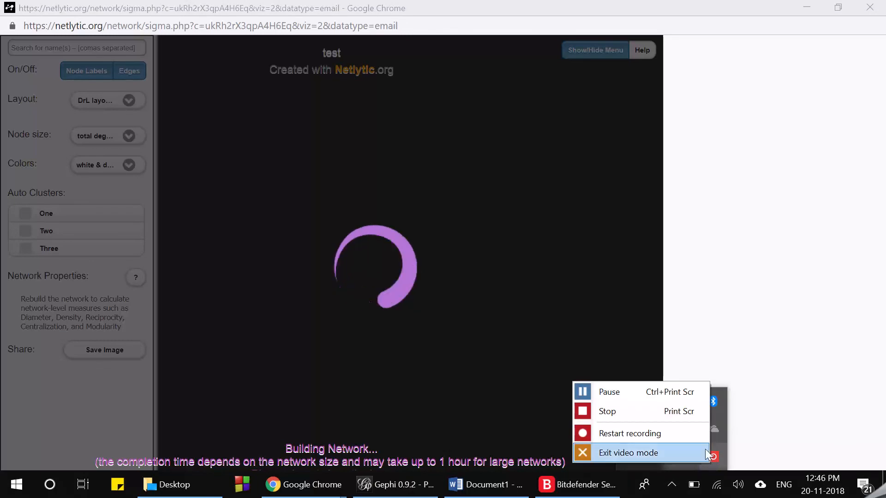
{"action": "left_click", "coordinate": [686, 392]}
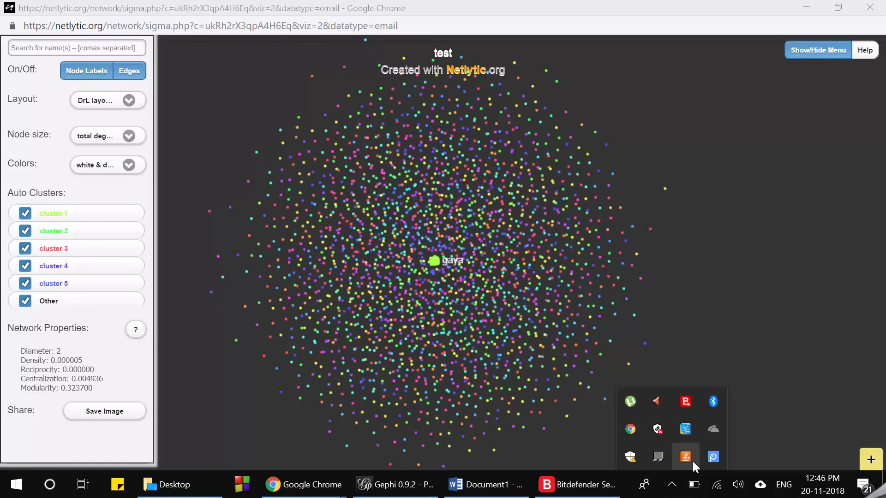
{"action": "left_click", "coordinate": [456, 265]}
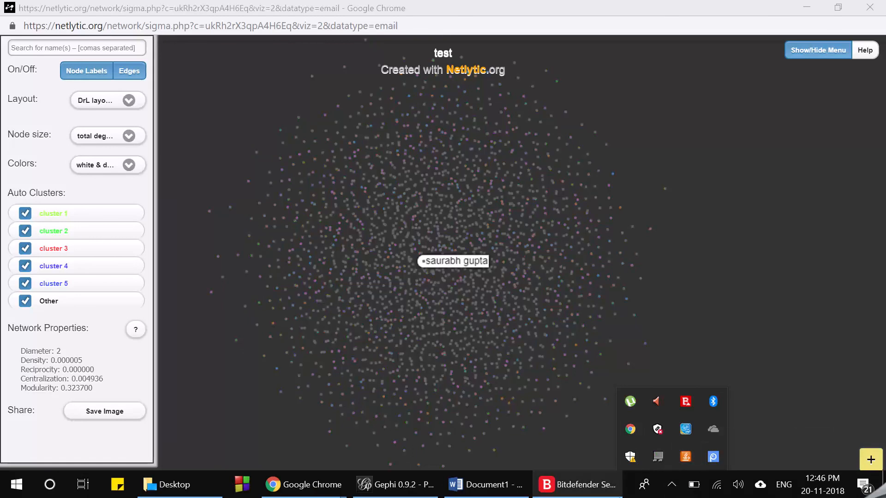
{"action": "left_click", "coordinate": [714, 456]}
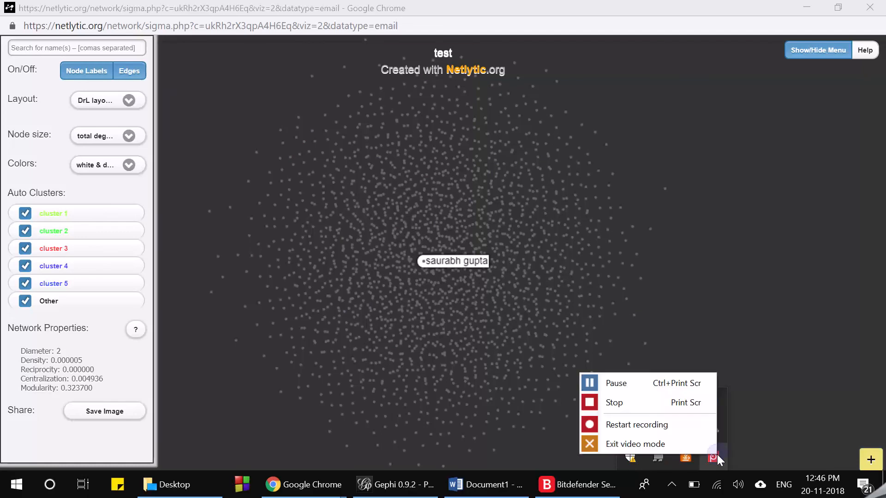
{"action": "left_click", "coordinate": [672, 481]}
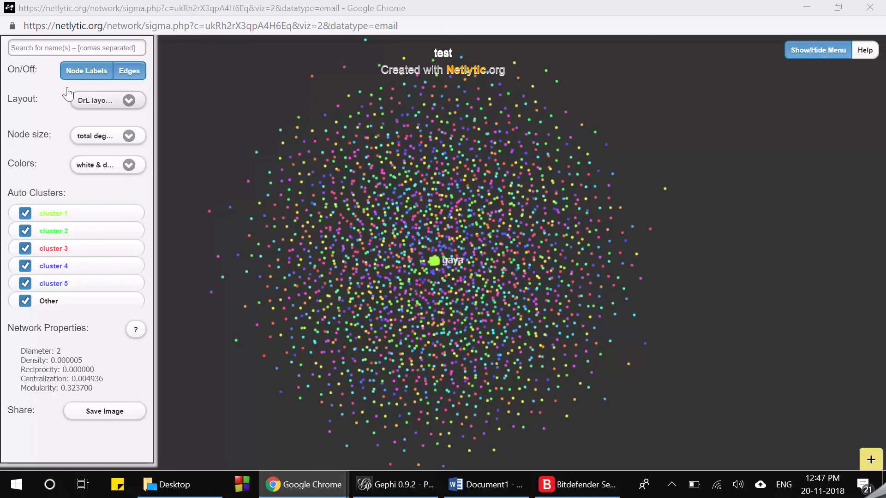
Look over the available network layouts without changing the current one, and switch cluster 1 off and back on
{"action": "left_click", "coordinate": [108, 100]}
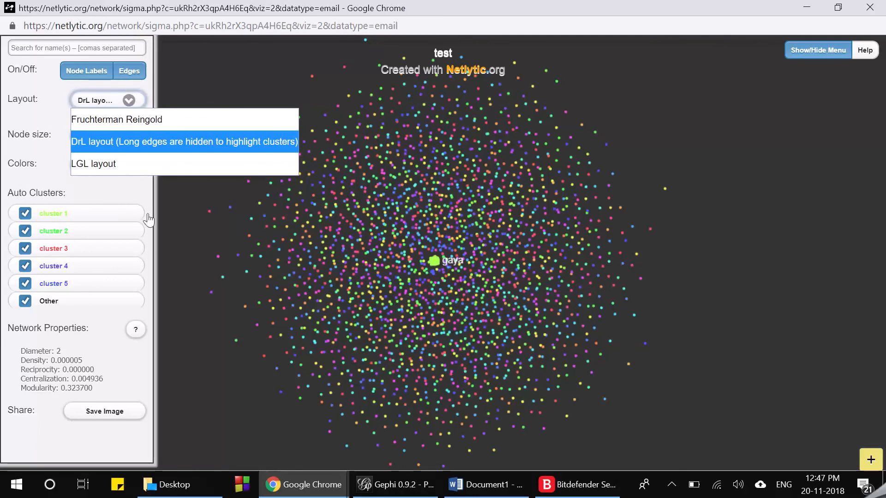
{"action": "left_click", "coordinate": [14, 382]}
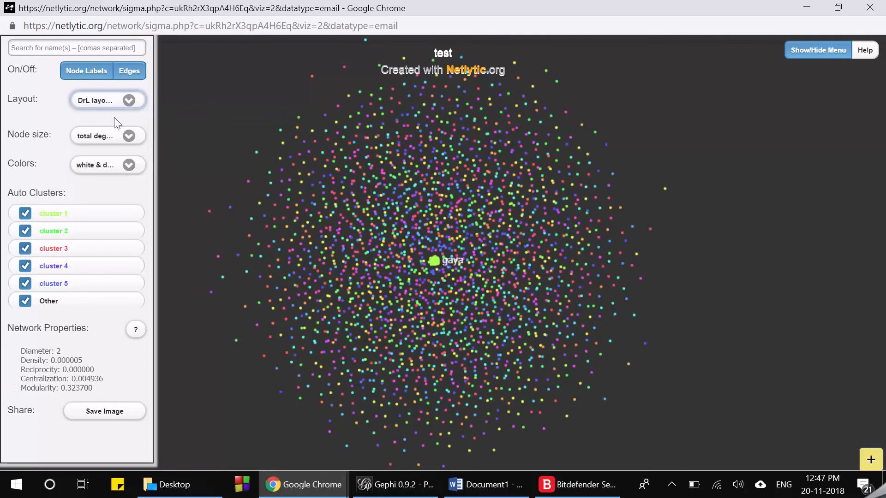
{"action": "left_click", "coordinate": [25, 214]}
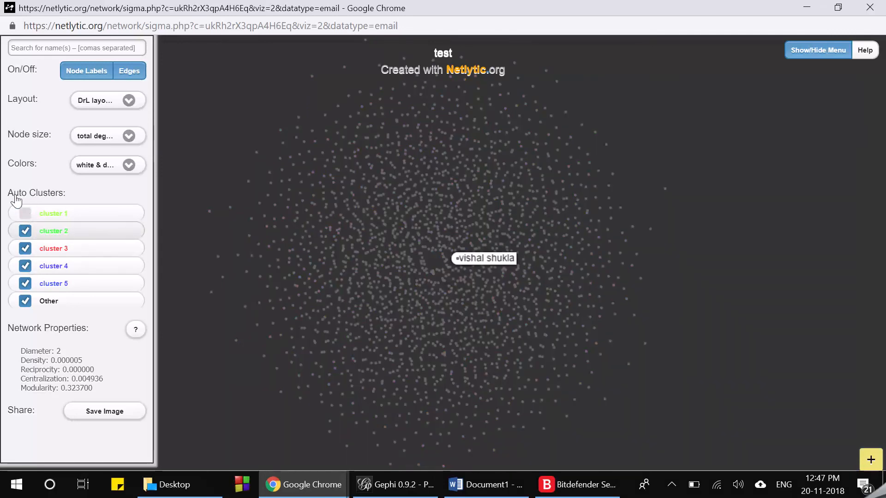
{"action": "left_click", "coordinate": [58, 207]}
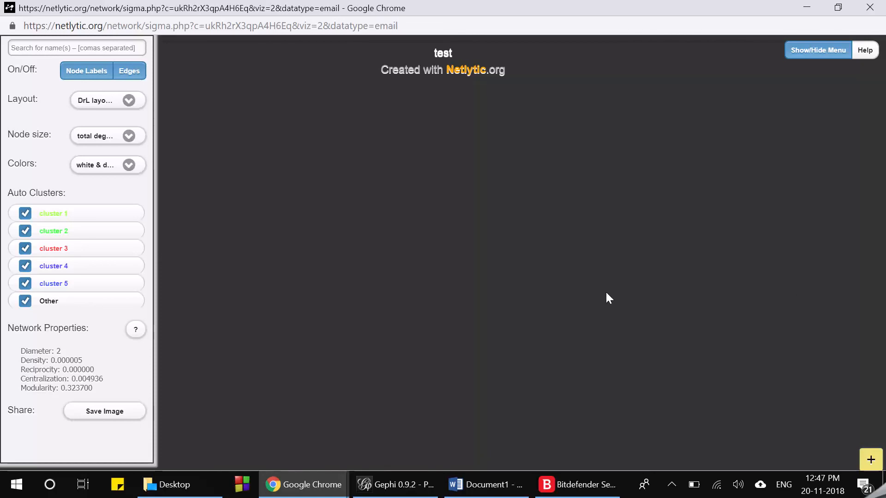
Close the network visualization window and review the name network and chain network sections of the TEST dataset's analysis
{"action": "left_click", "coordinate": [870, 8]}
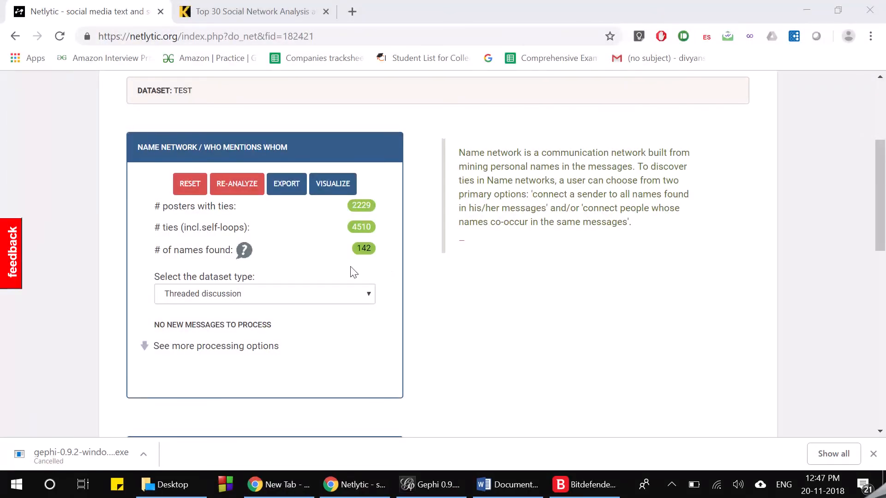
{"action": "scroll", "coordinate": [352, 270], "scroll_direction": "up", "scroll_amount": 3}
{"action": "scroll", "coordinate": [350, 266], "scroll_direction": "down", "scroll_amount": 6}
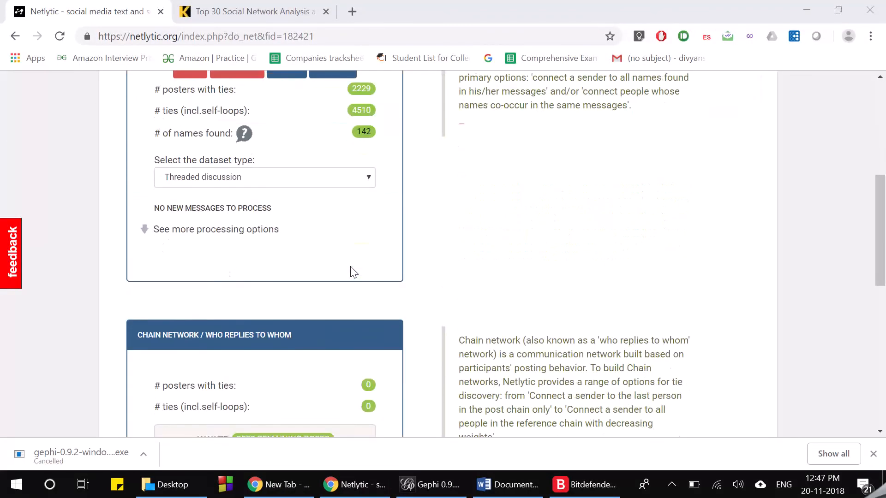
{"action": "scroll", "coordinate": [350, 267], "scroll_direction": "up", "scroll_amount": 4}
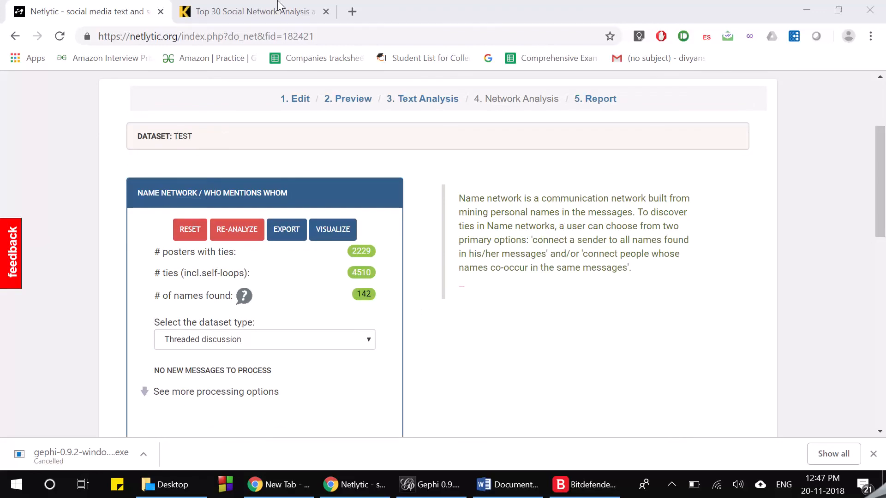
Switch to the KDnuggets article on the top 30 social network analysis tools and look through its tool descriptions up to the introduction
{"action": "left_click", "coordinate": [319, 8]}
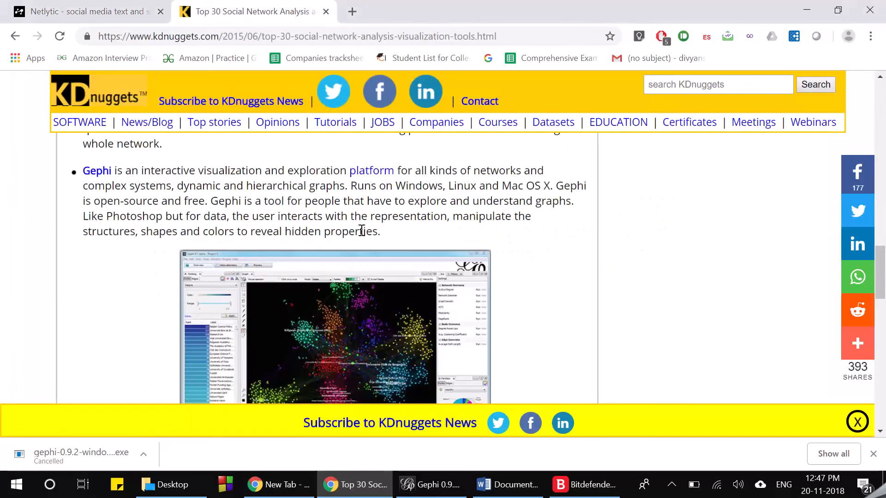
{"action": "scroll", "coordinate": [412, 322], "scroll_direction": "down", "scroll_amount": 4}
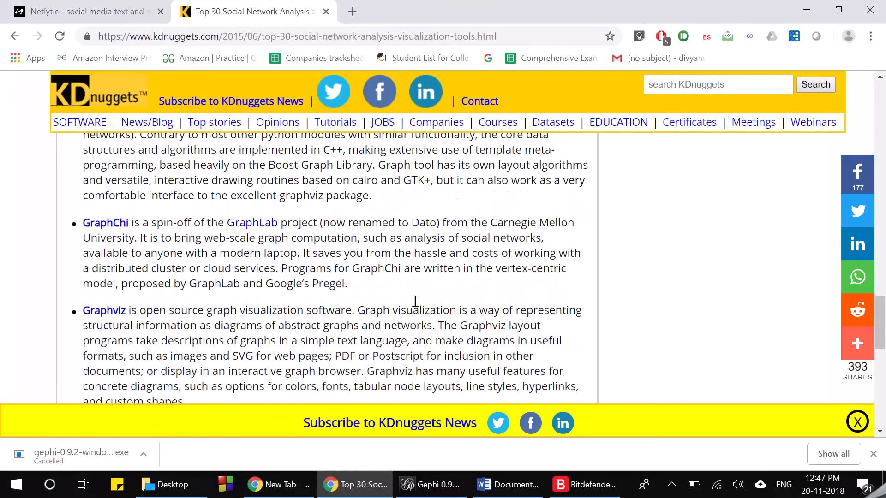
{"action": "scroll", "coordinate": [415, 302], "scroll_direction": "up", "scroll_amount": 9}
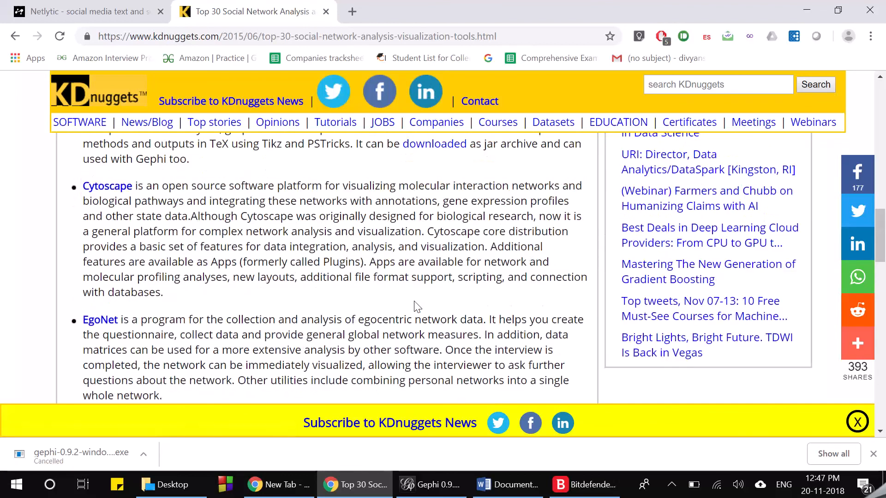
{"action": "scroll", "coordinate": [415, 302], "scroll_direction": "up", "scroll_amount": 6}
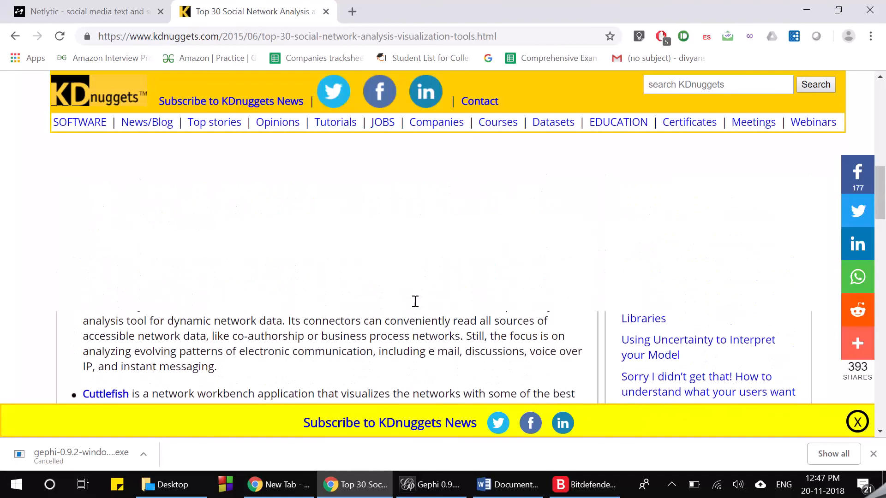
{"action": "scroll", "coordinate": [415, 301], "scroll_direction": "up", "scroll_amount": 2}
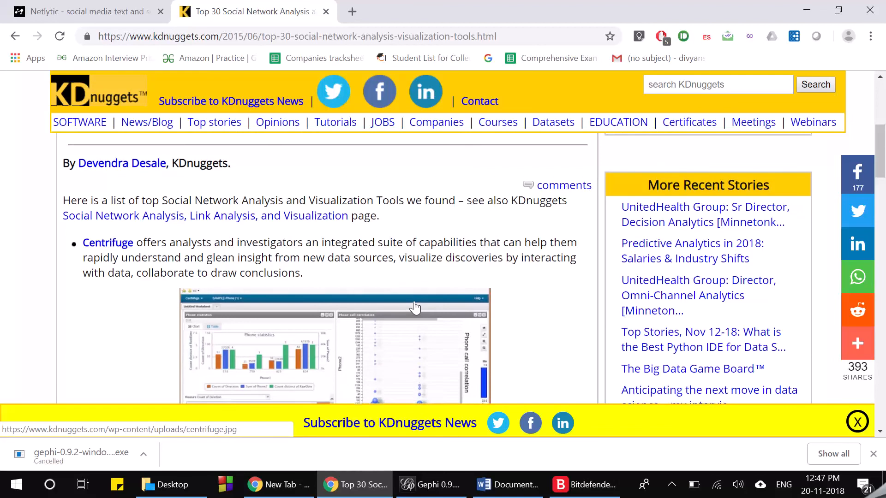
{"action": "scroll", "coordinate": [418, 323], "scroll_direction": "up", "scroll_amount": 2}
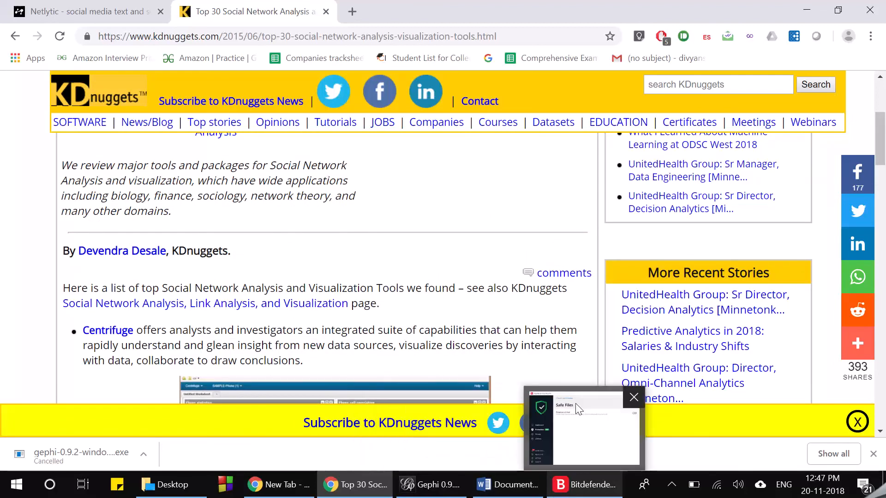